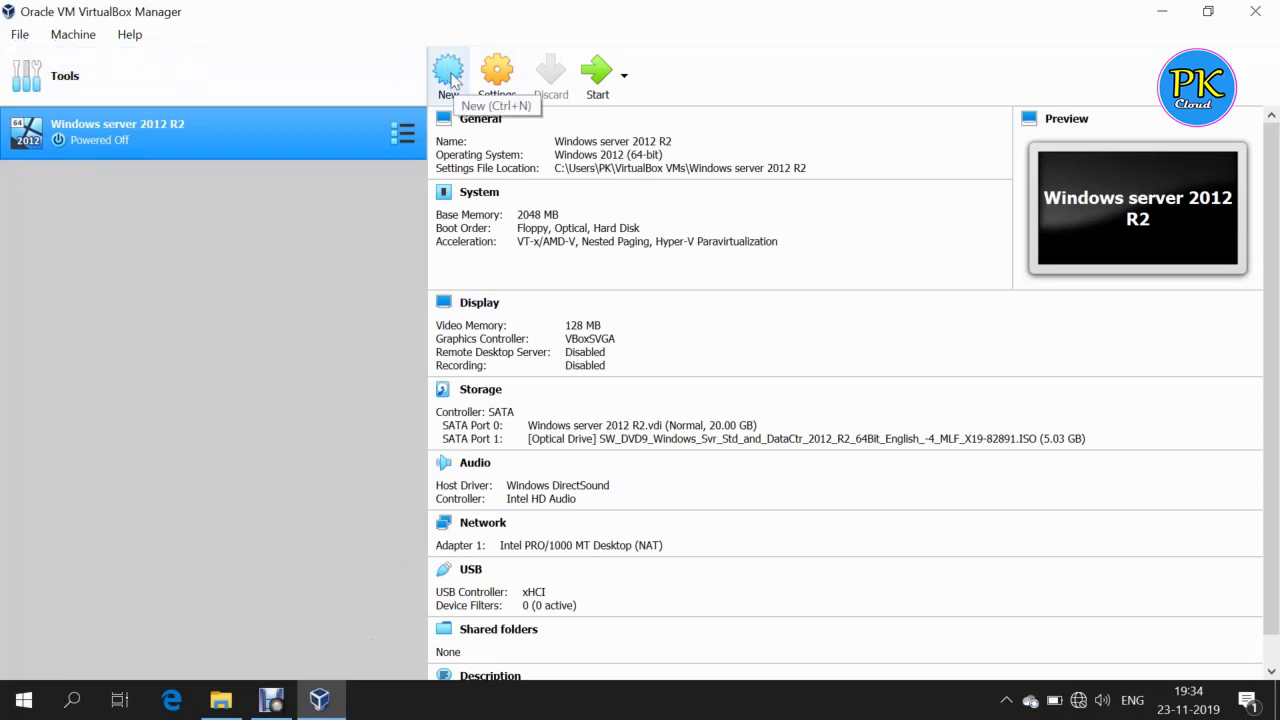
Start creating a new virtual machine and name it Windows 7.
click(451, 80)
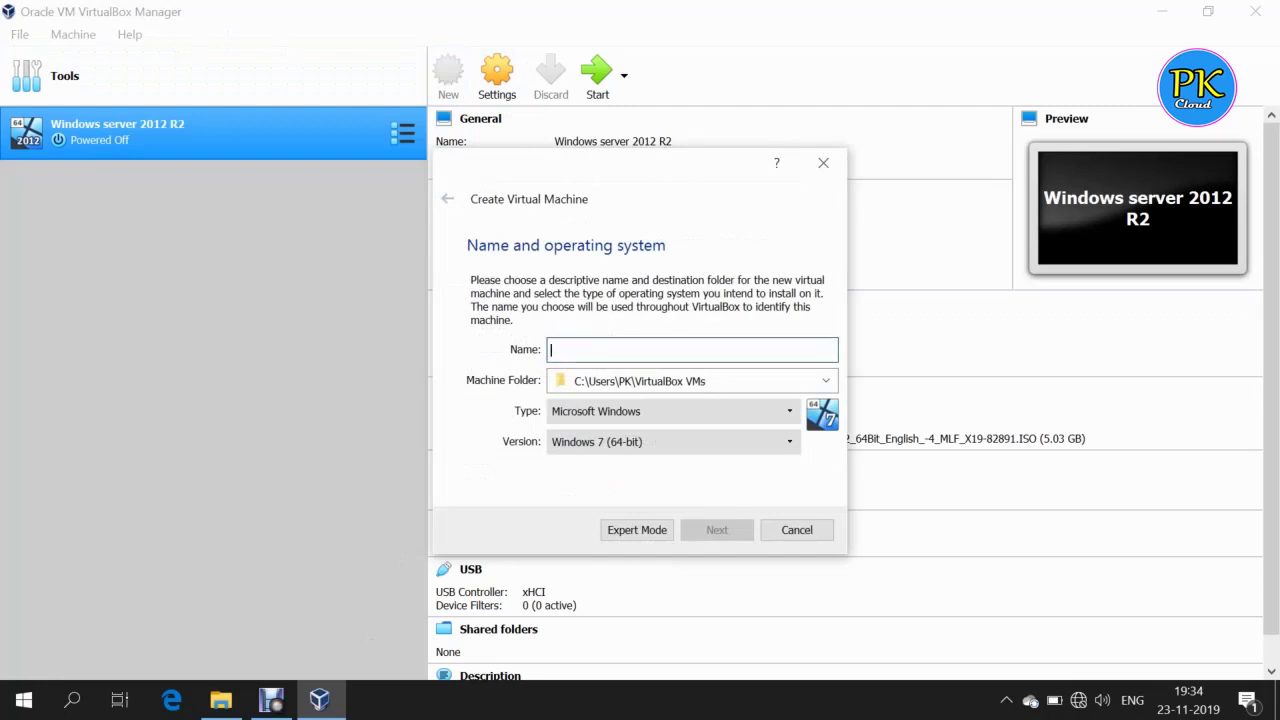
text(Winsw)
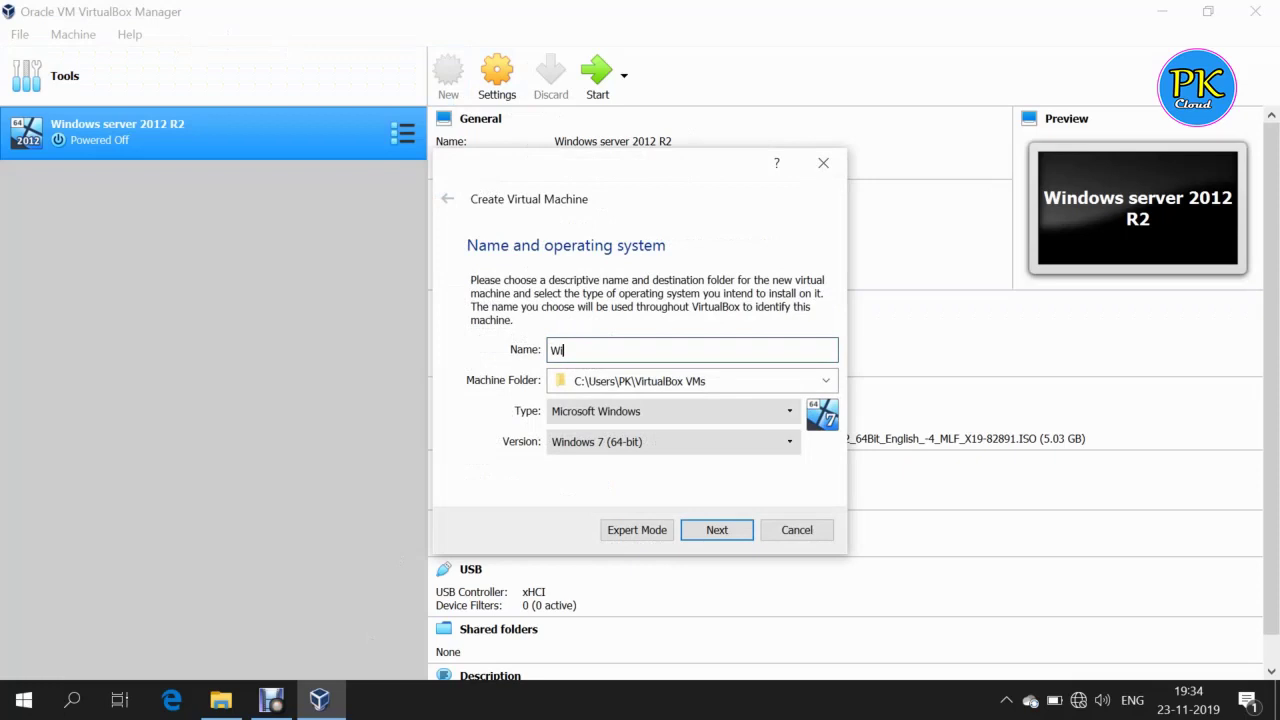
key(BackSpace)
key(BackSpace)
text(dows )
text(&)
key(BackSpace)
text(7)
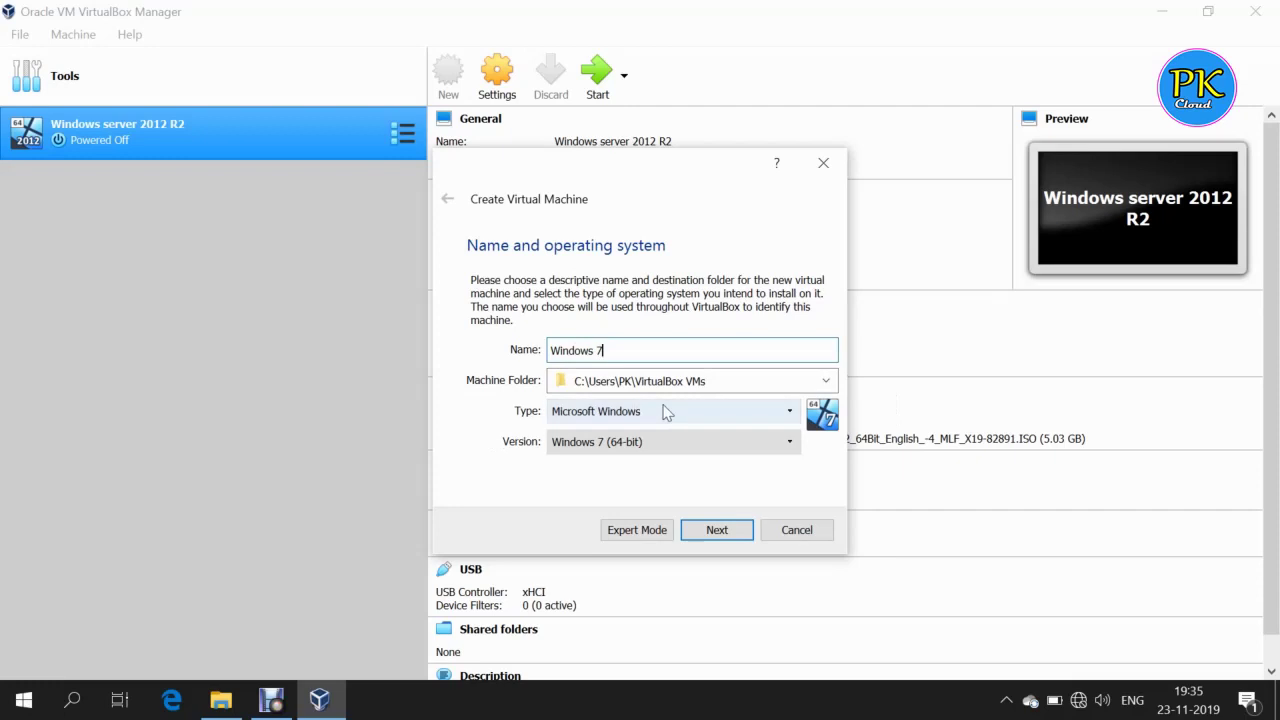
Keep Microsoft Windows as the type, choose Windows 7 (64-bit) as the version and continue to the memory size.
click(640, 416)
click(640, 416)
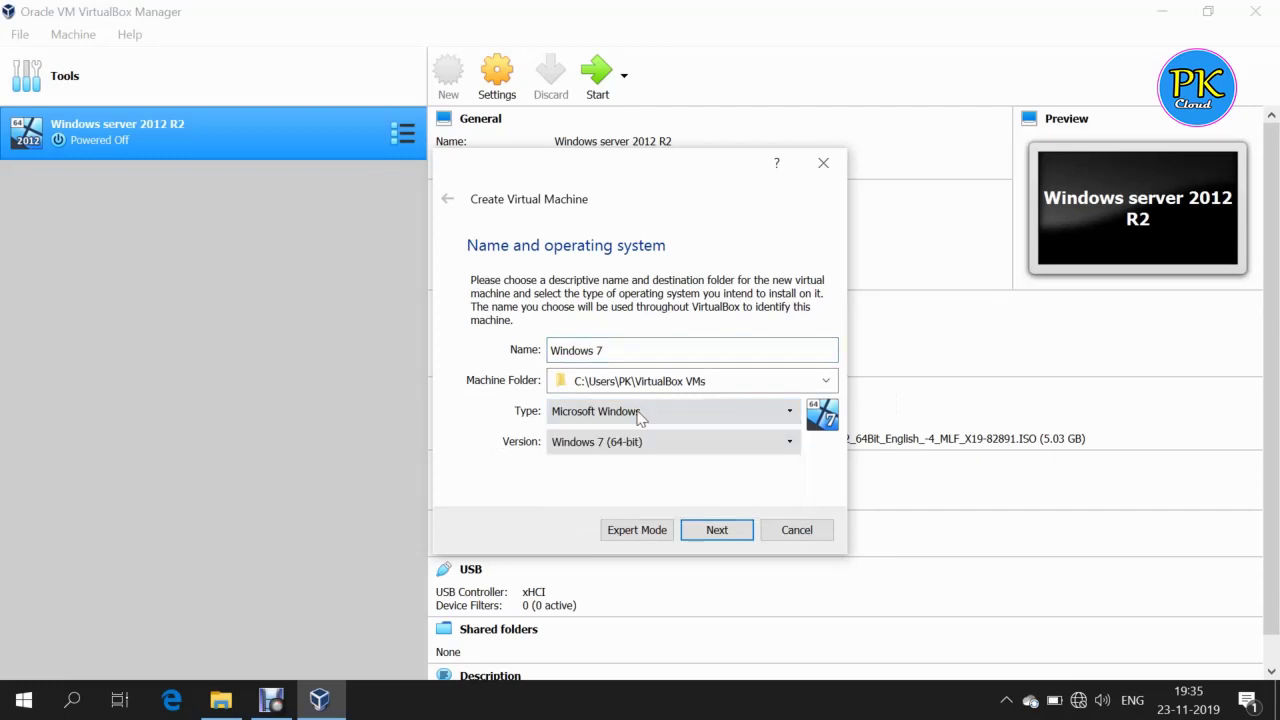
click(673, 445)
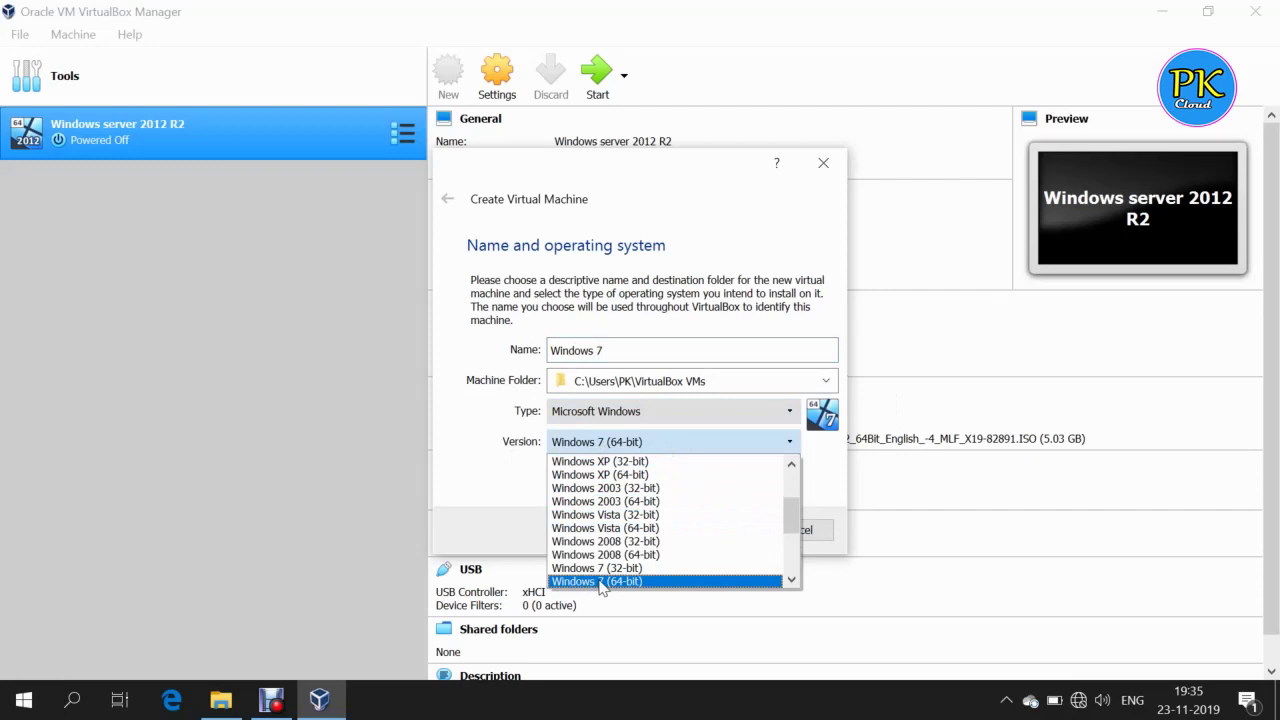
scroll(677, 568, down, 1)
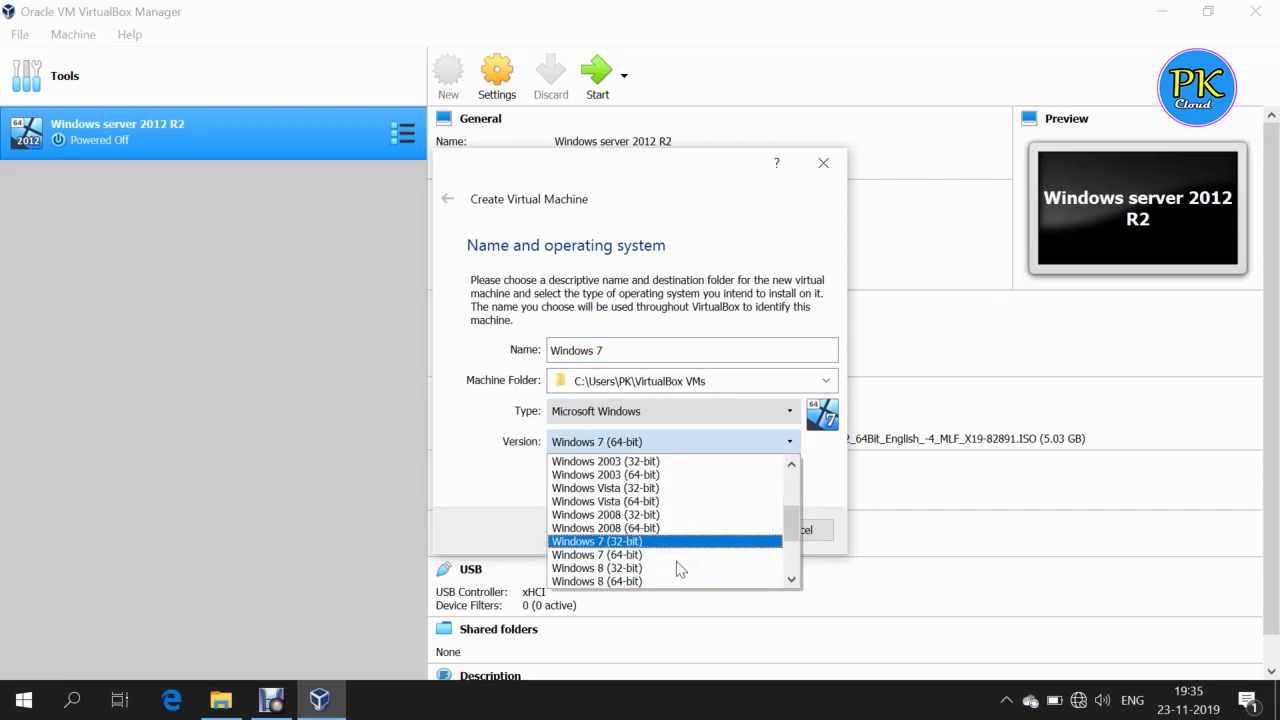
click(609, 556)
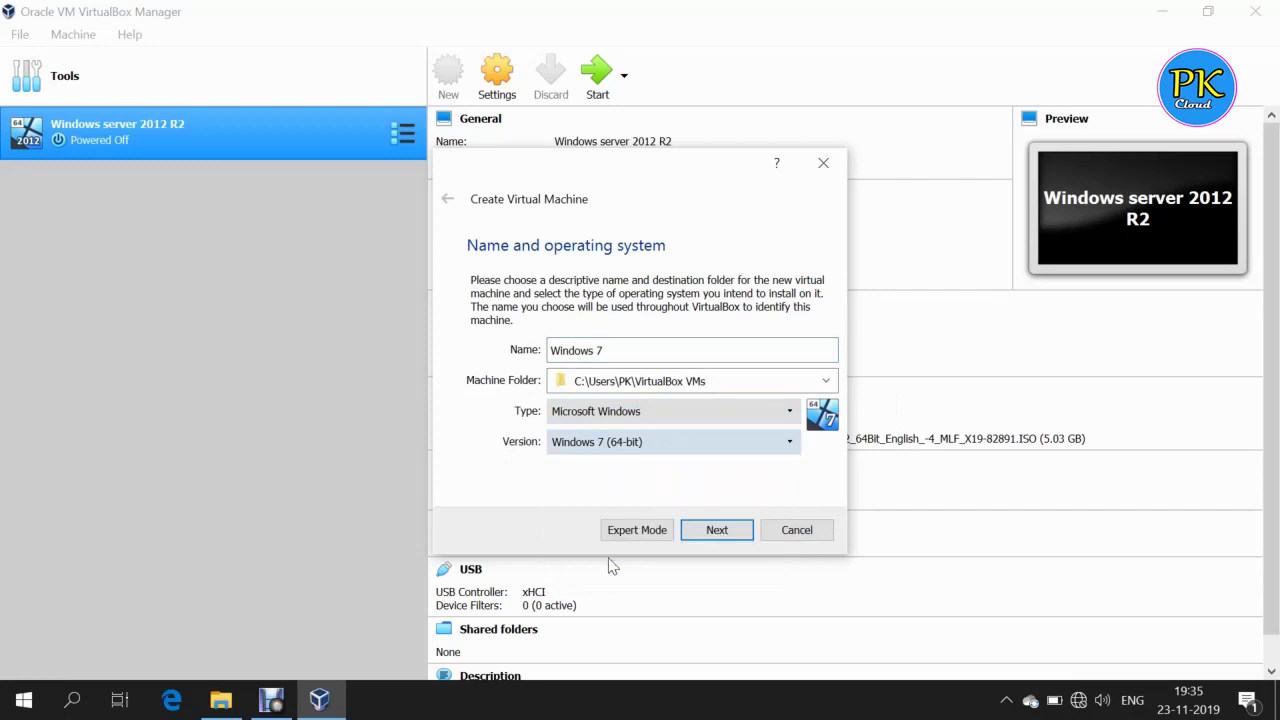
click(729, 541)
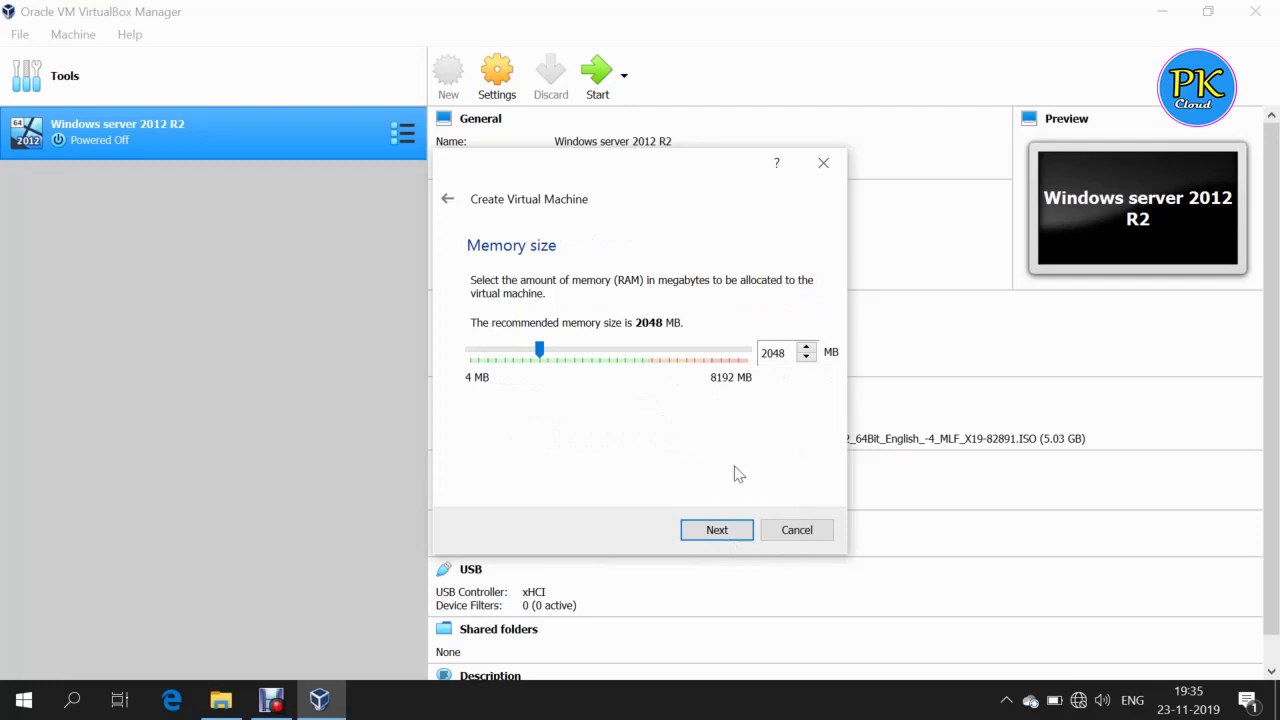
Accept 2048 MB of memory and choose to create a new, dynamically allocated VDI virtual hard disk.
click(717, 531)
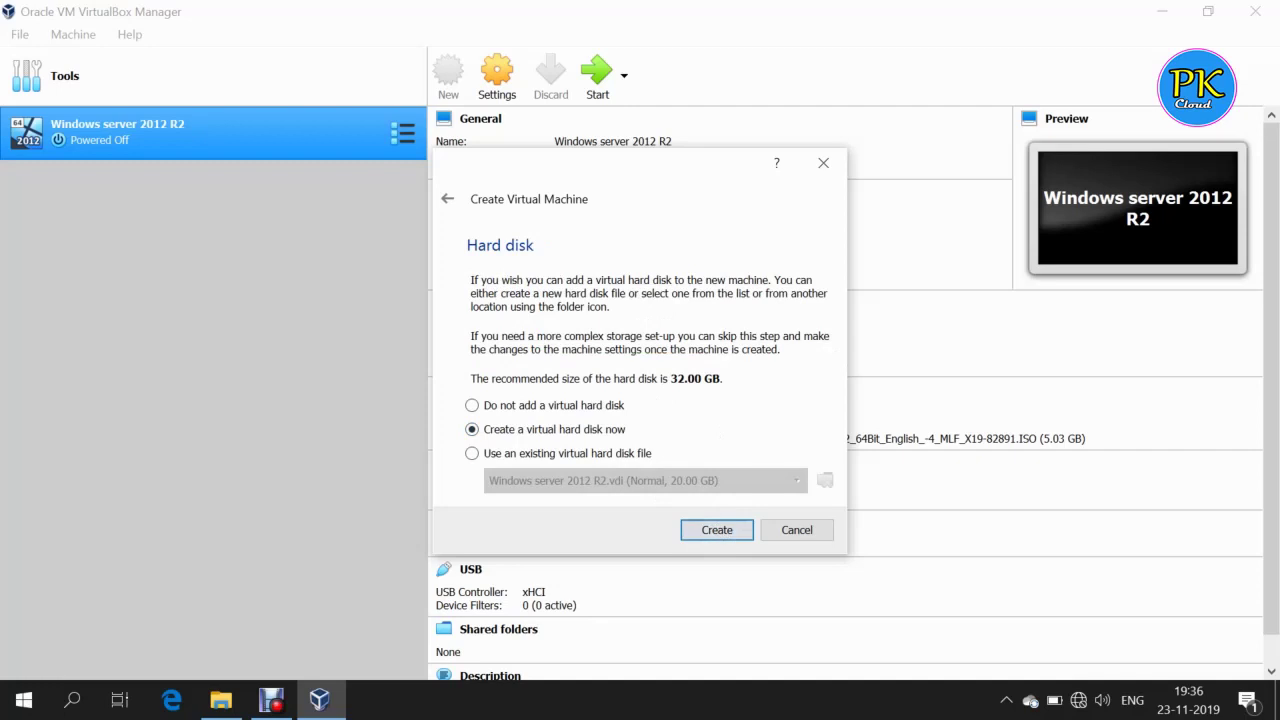
click(729, 535)
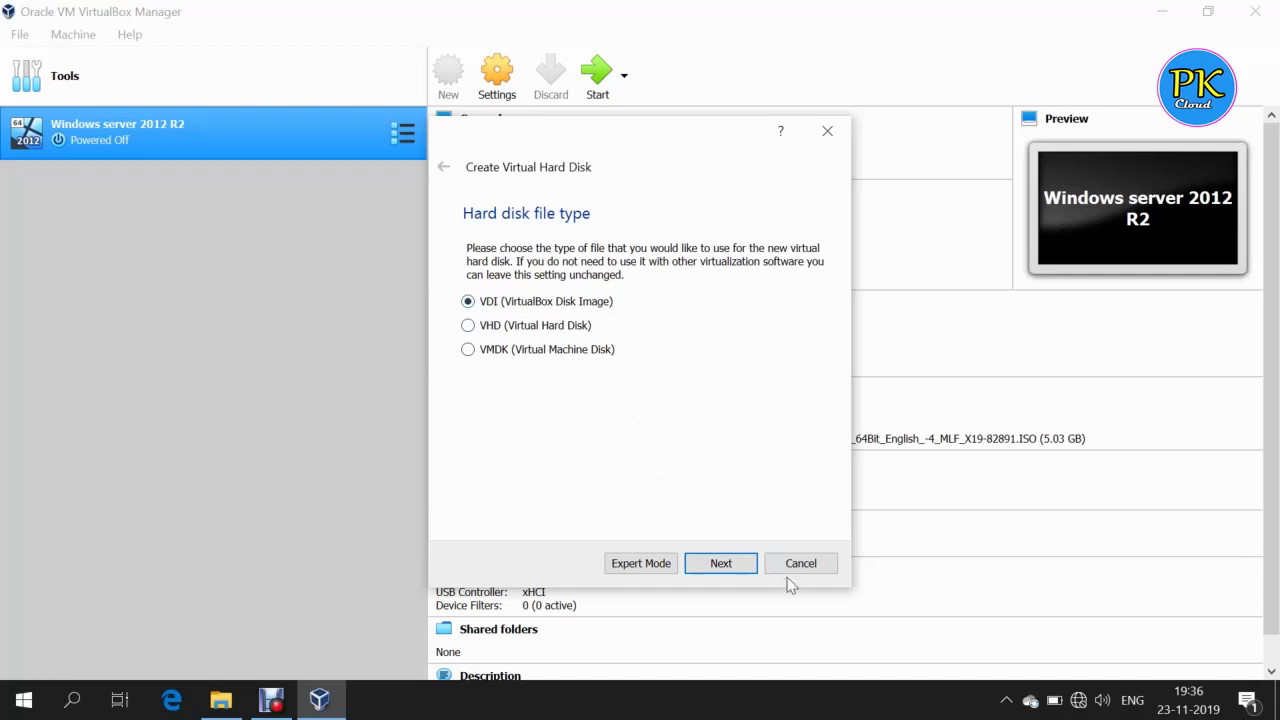
click(722, 564)
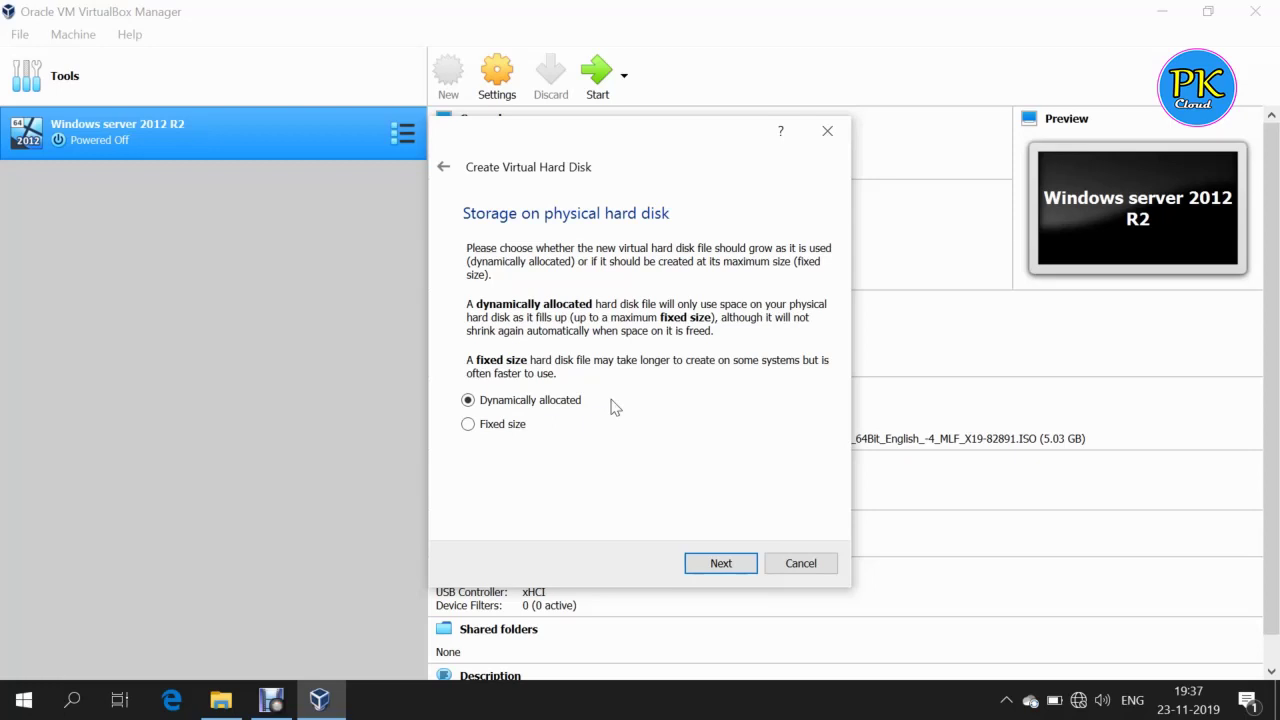
click(734, 573)
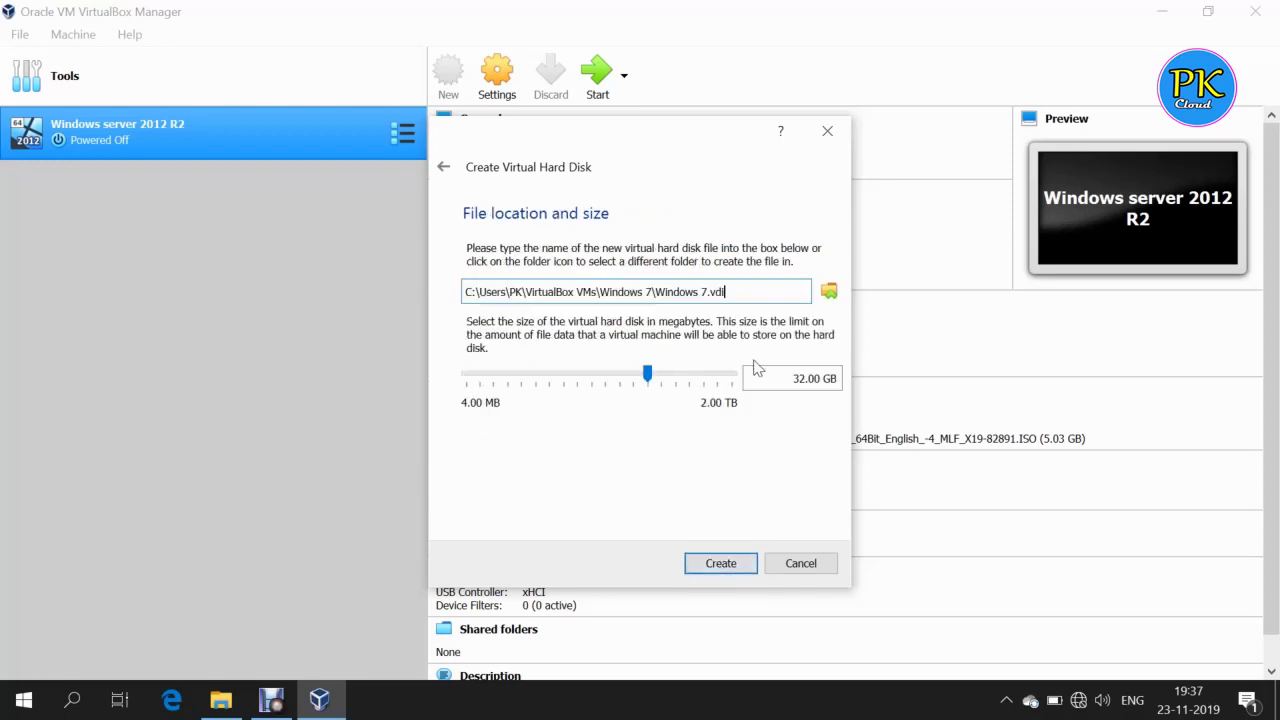
Set the virtual hard disk size to 20.00 GB and create the disk.
click(805, 378)
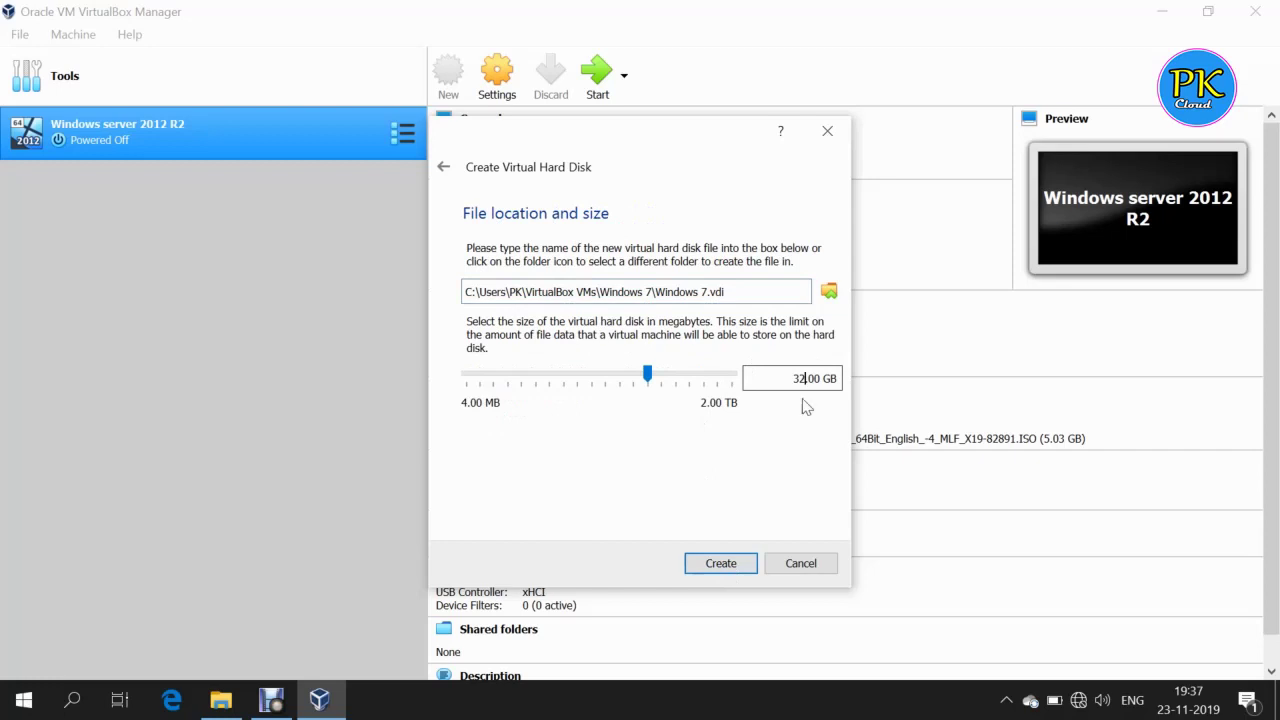
key(BackSpace)
key(BackSpace)
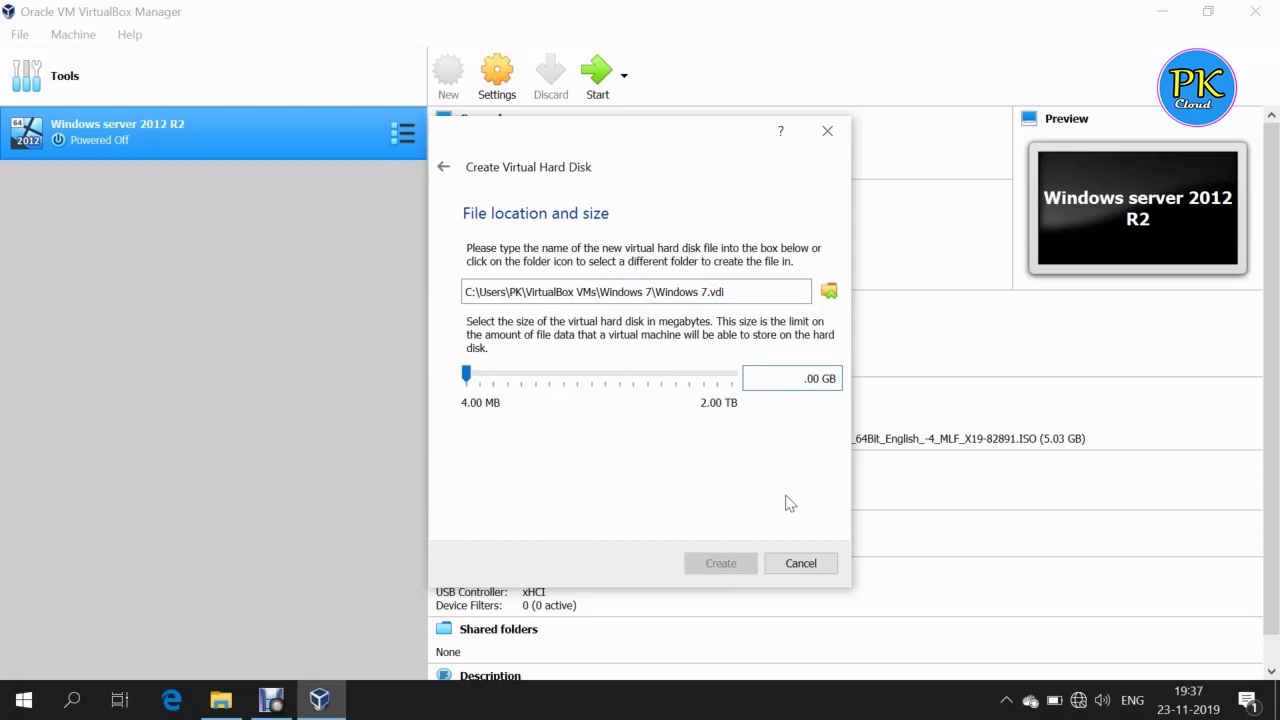
text(2)
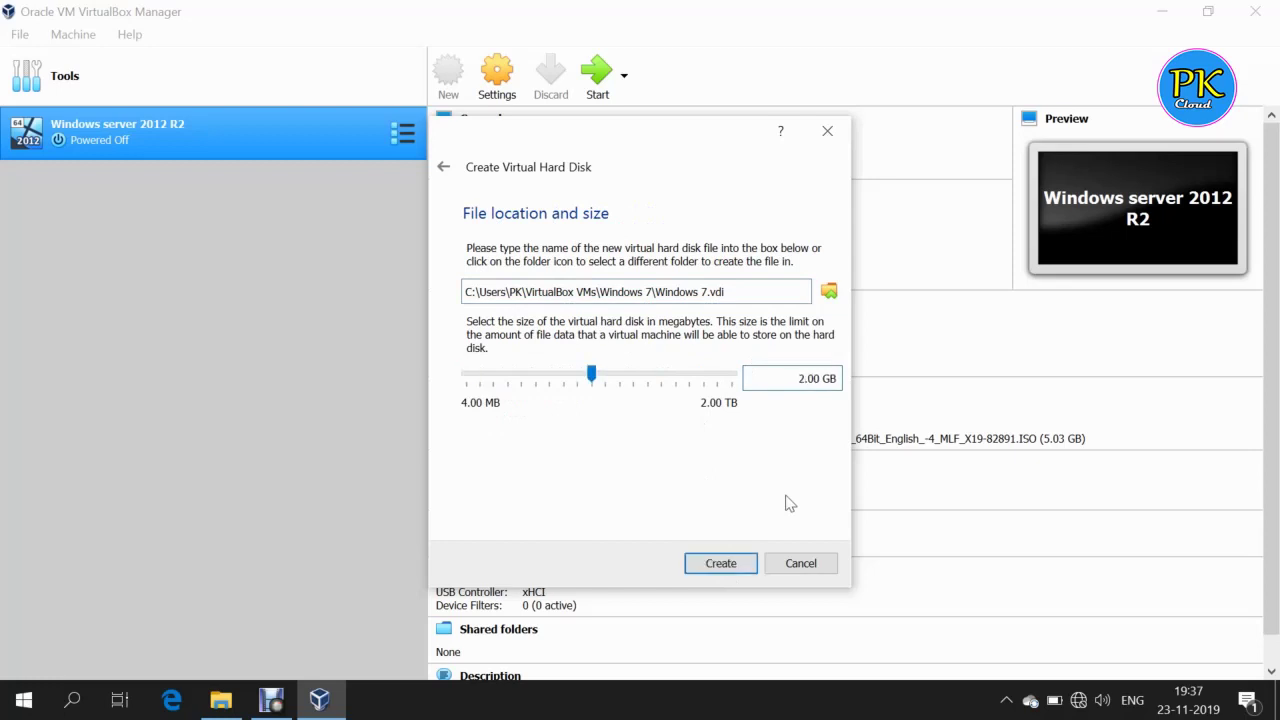
text(0)
click(721, 564)
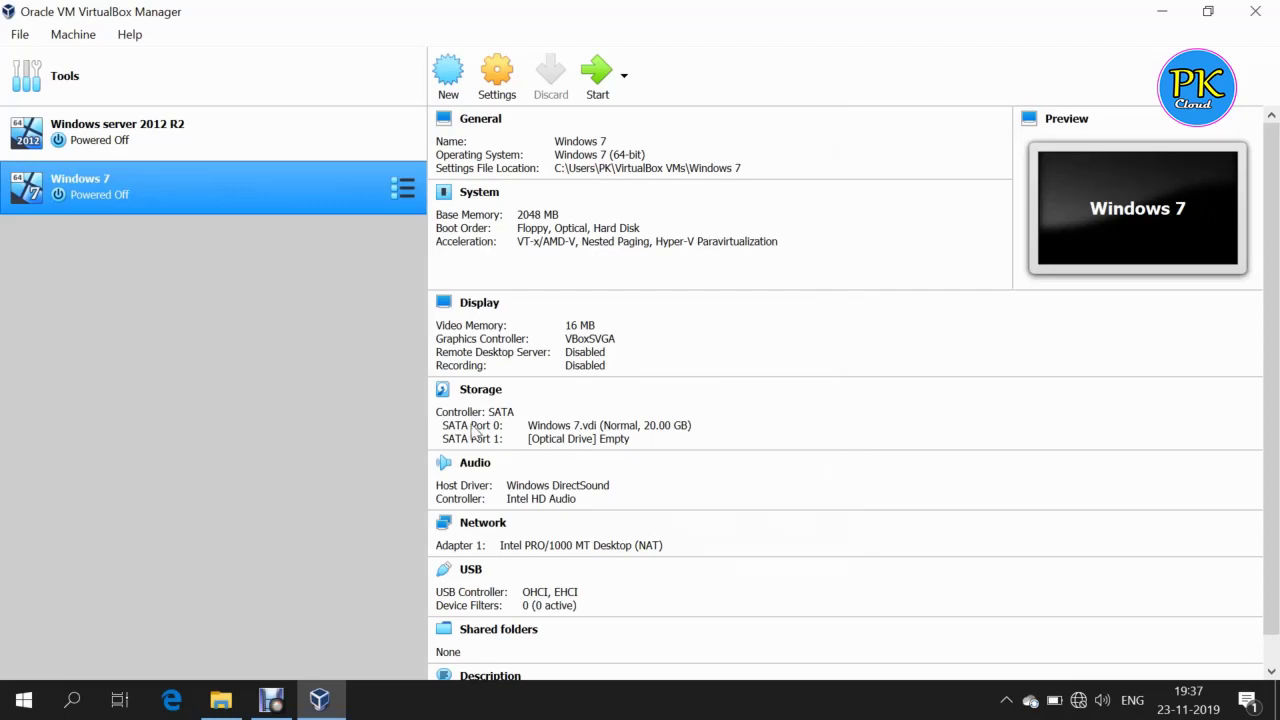
Attach the SW_DVD5_Win_Pro_7w_SP1_64BIT ISO from C:\PKR-Data\ISO to the Windows 7 machine's empty optical drive.
click(605, 443)
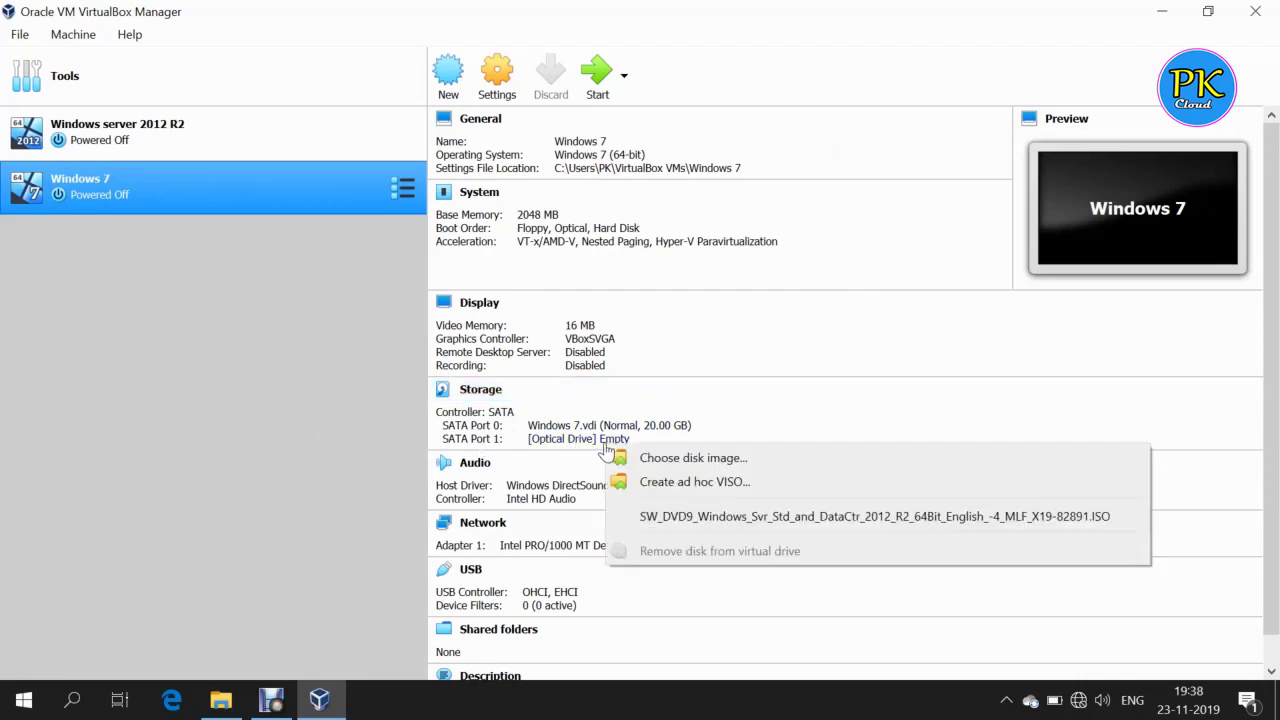
click(705, 462)
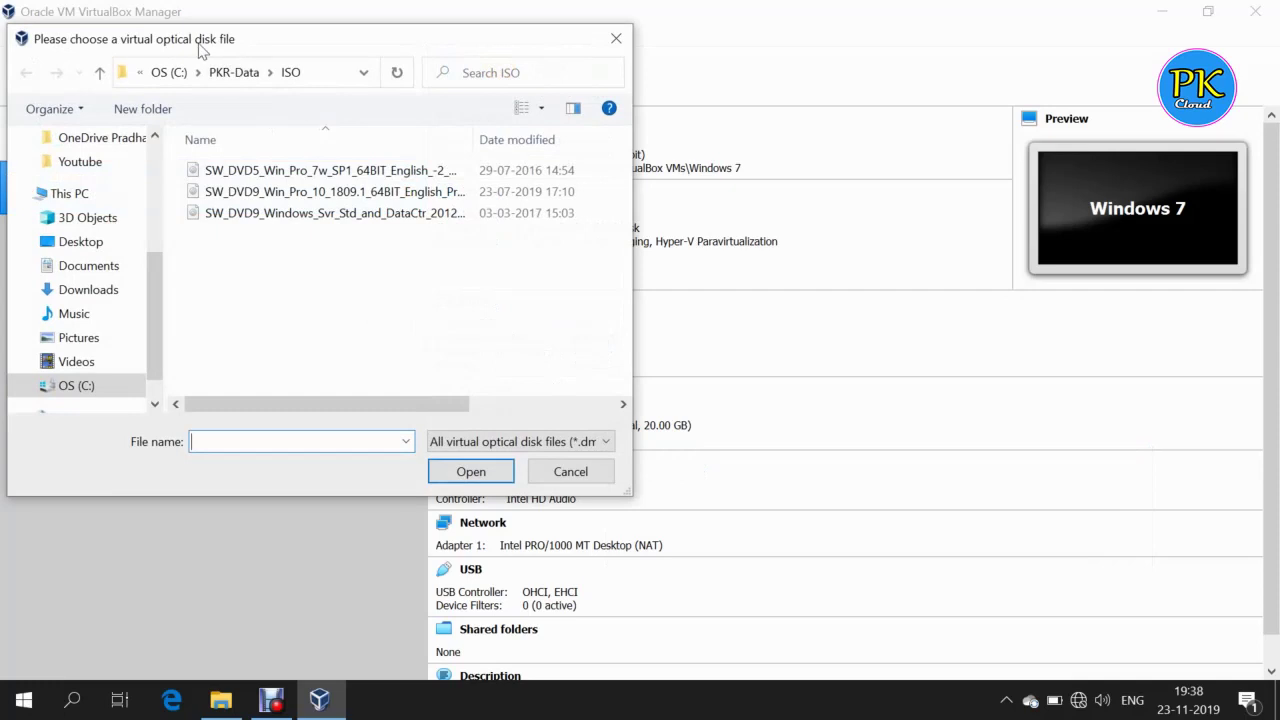
click(320, 77)
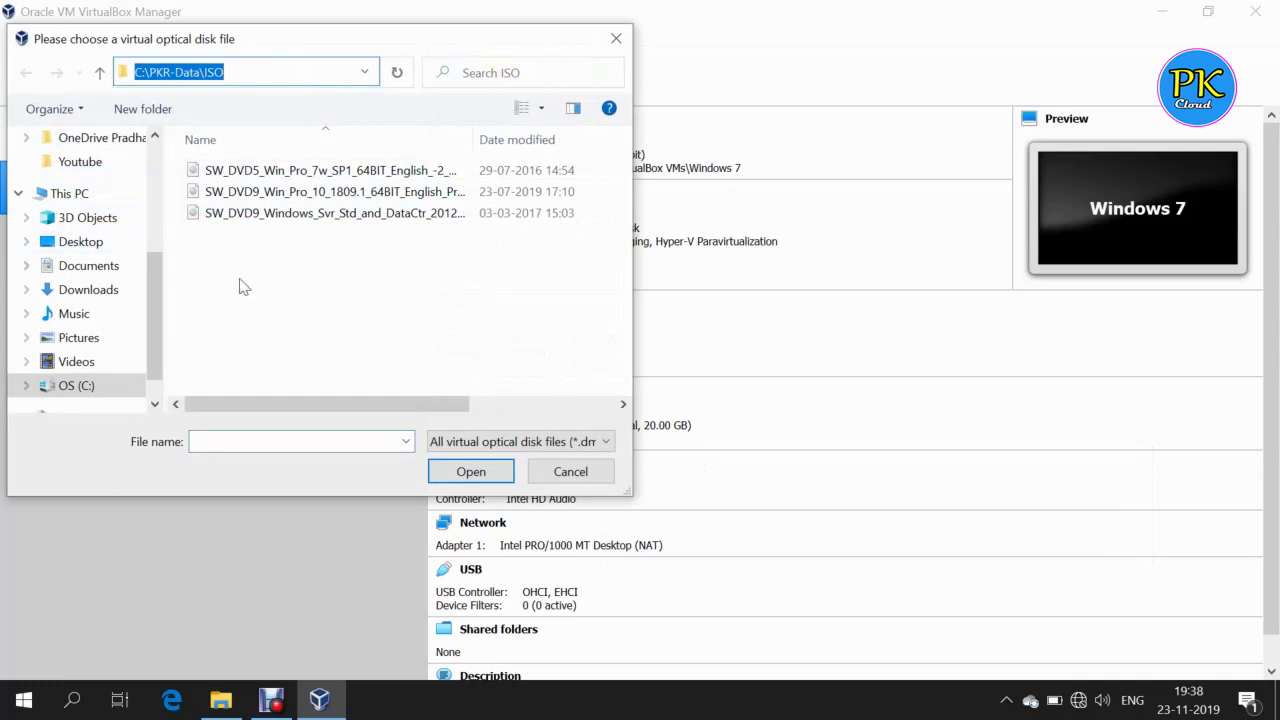
scroll(146, 246, up, 3)
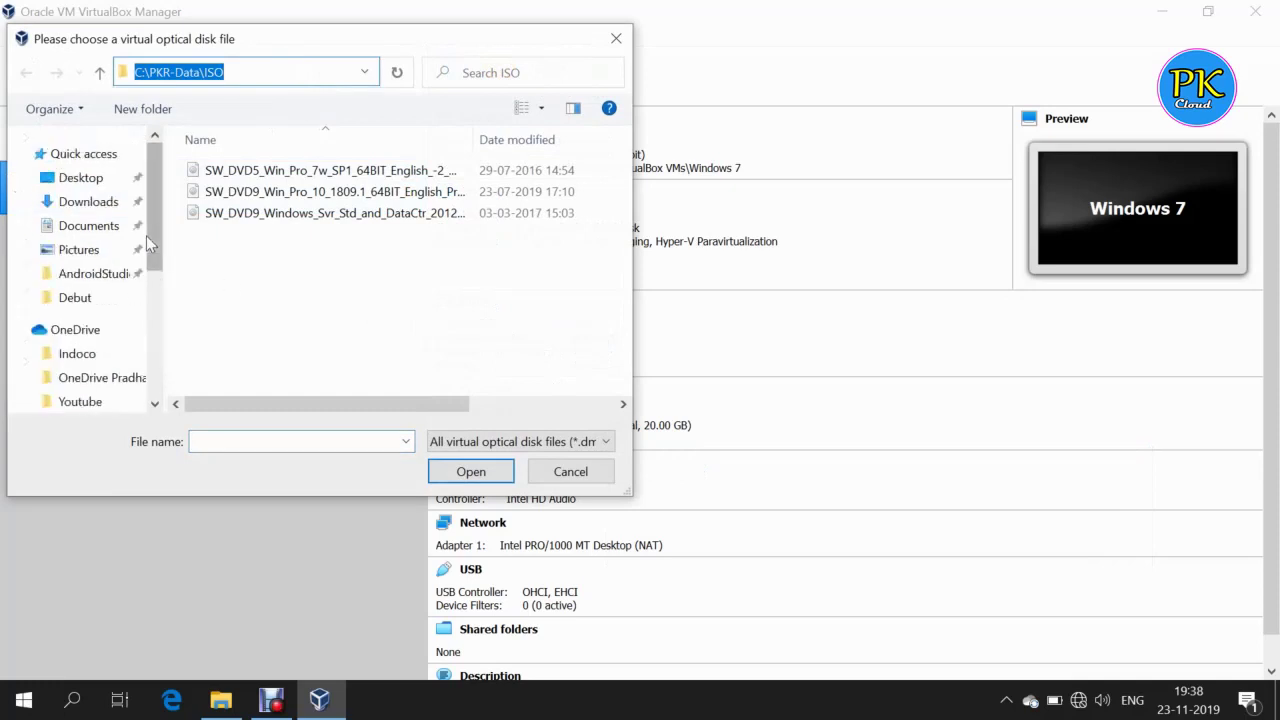
scroll(129, 366, down, 4)
click(78, 366)
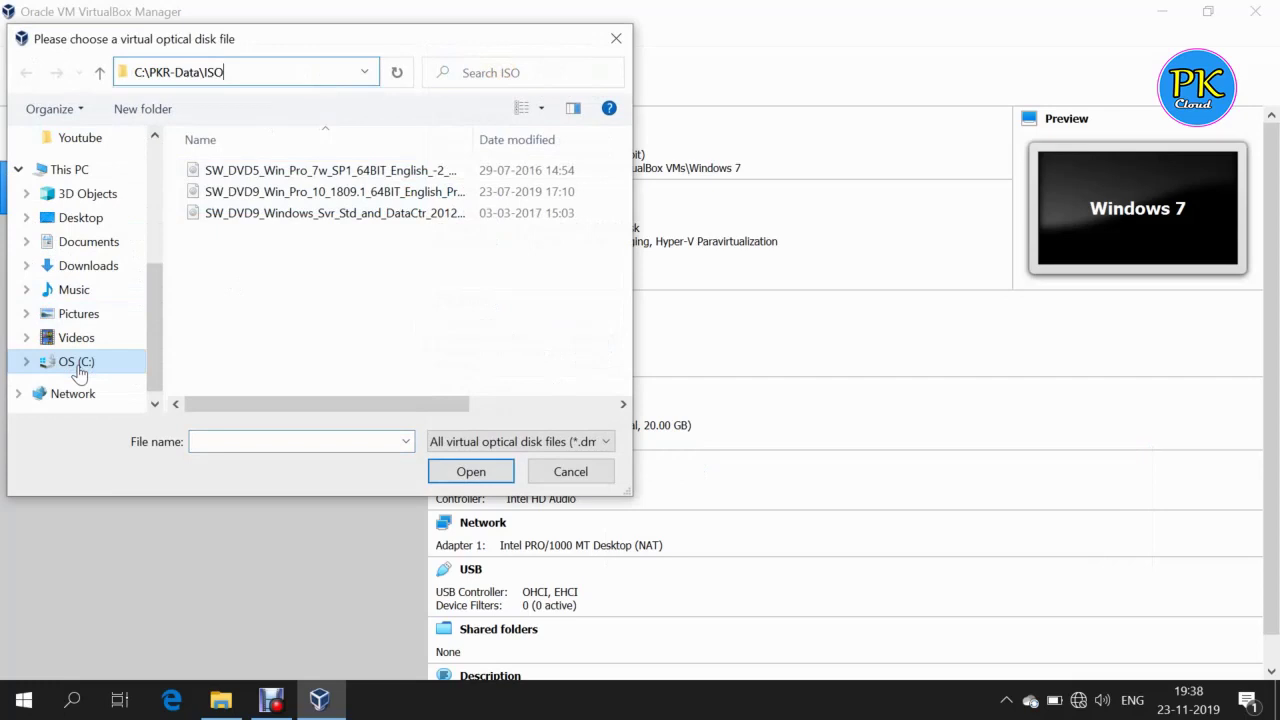
scroll(300, 346, down, 3)
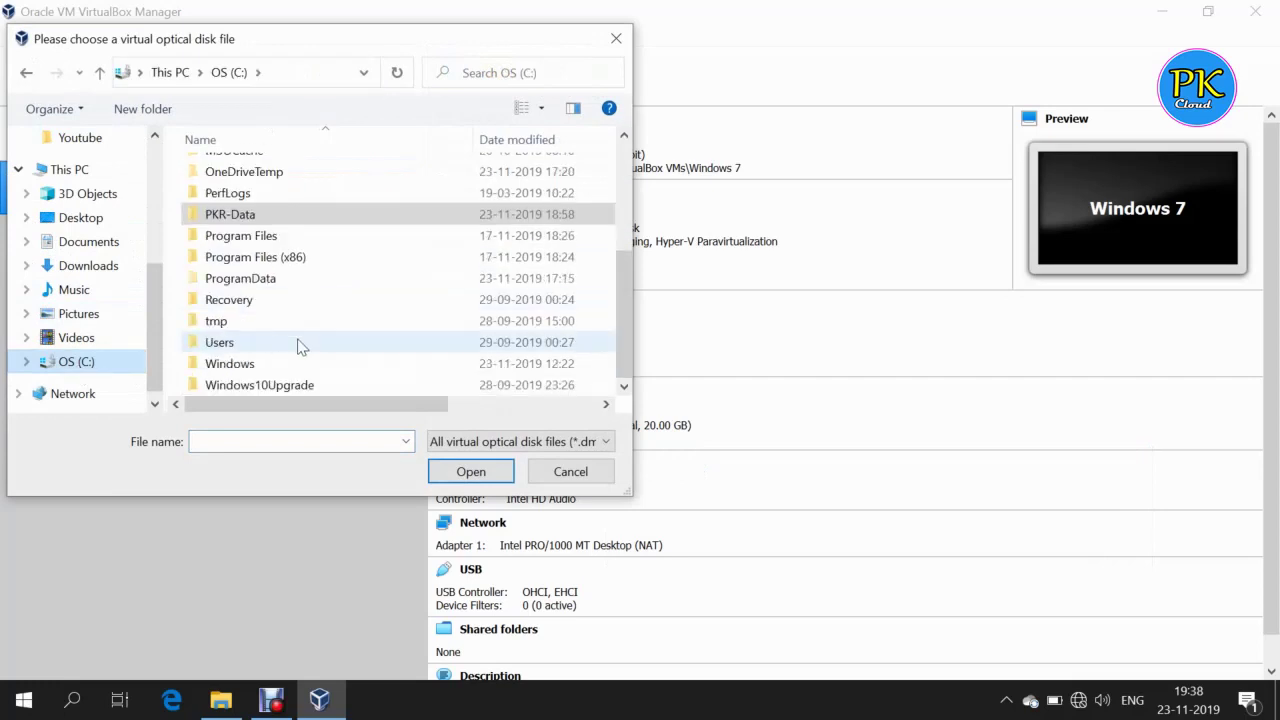
double_click(258, 218)
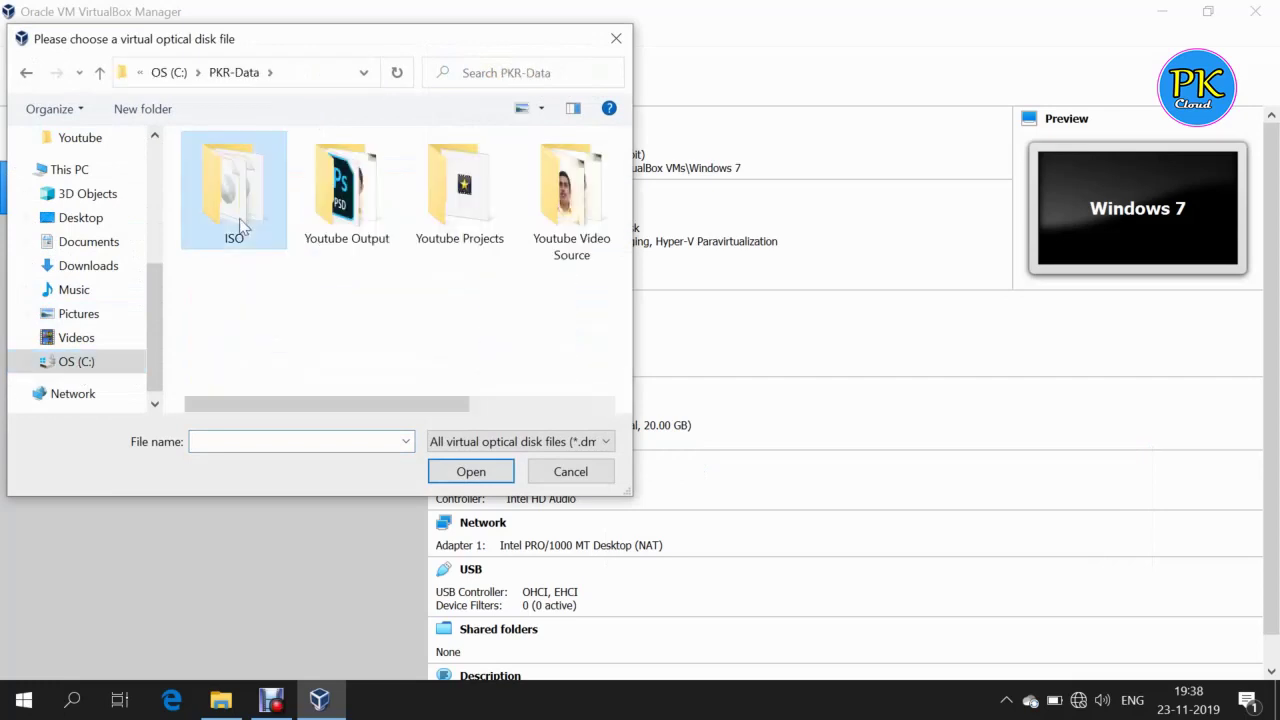
double_click(238, 226)
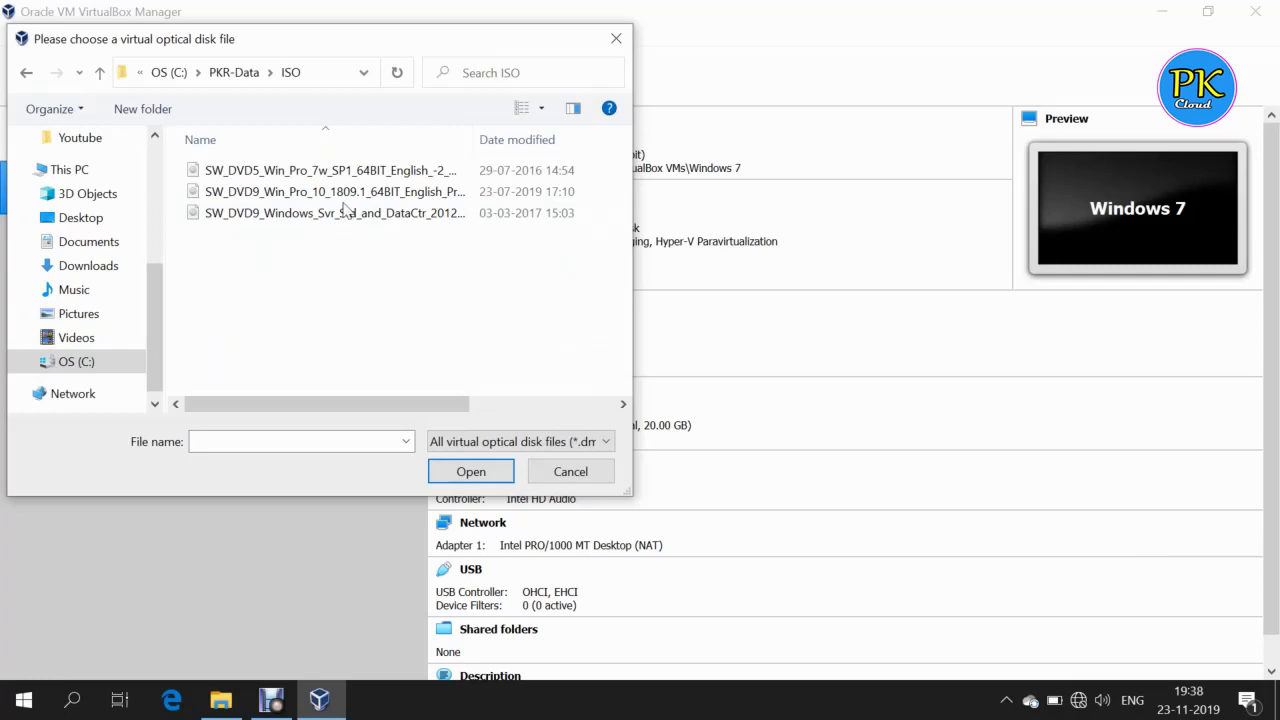
click(310, 172)
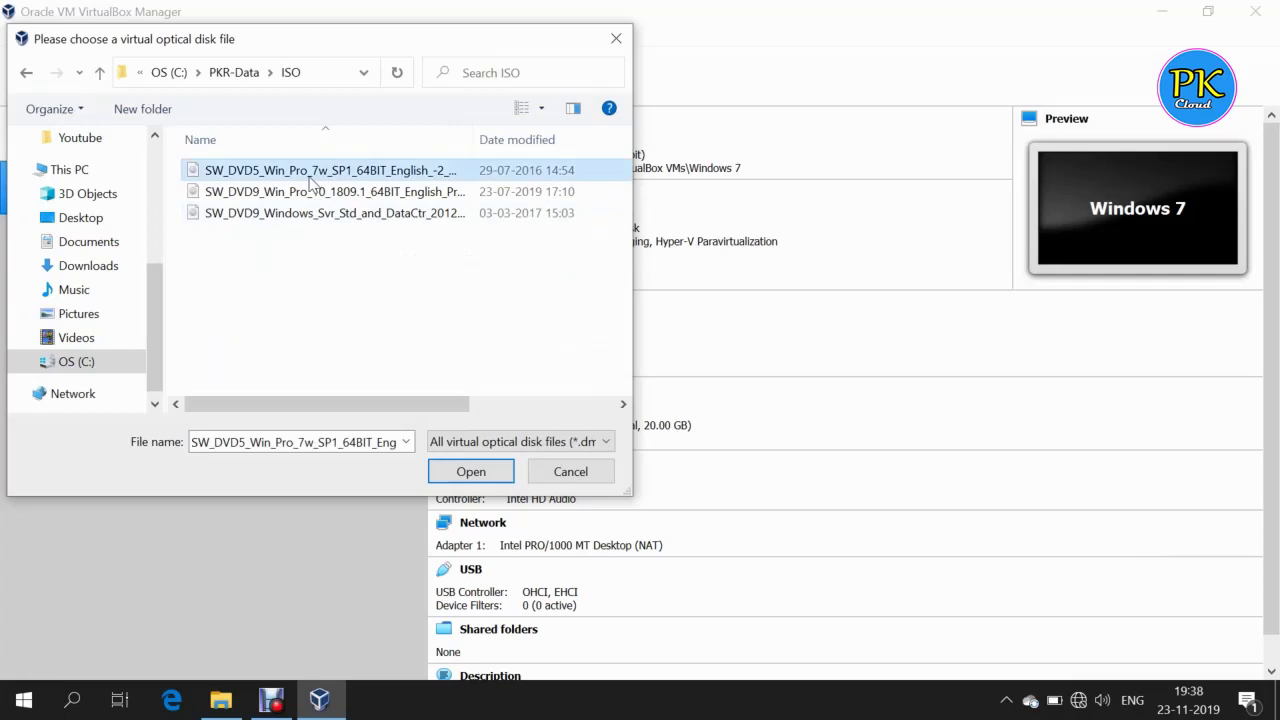
click(471, 471)
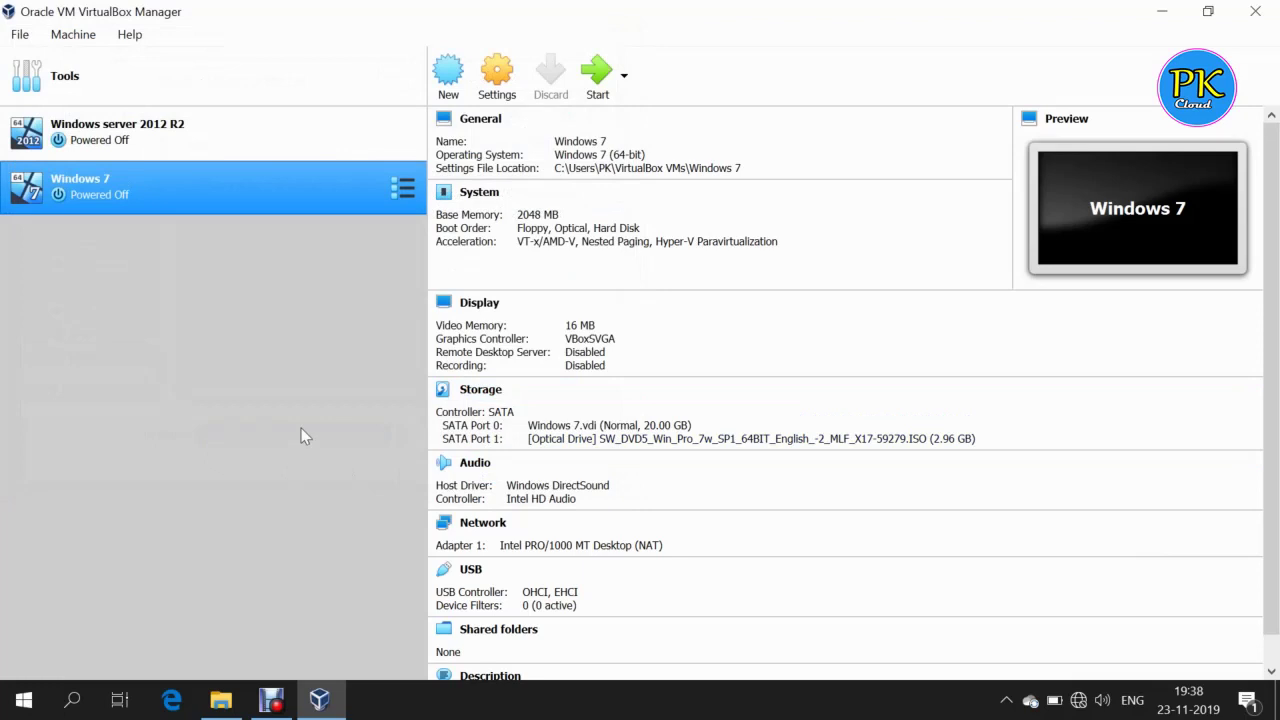
Start the Windows 7 virtual machine, dismiss the auto capture keyboard notice and move its window clear of the screen's lower edge.
click(600, 87)
click(597, 80)
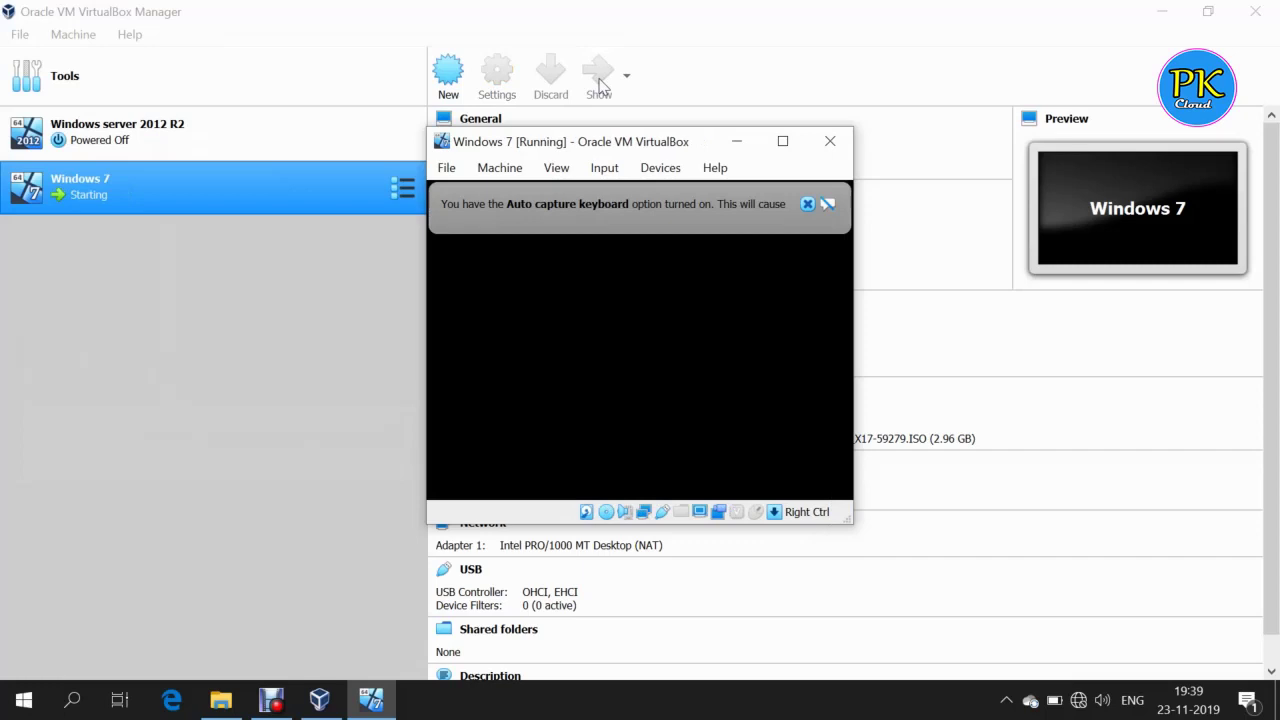
click(806, 204)
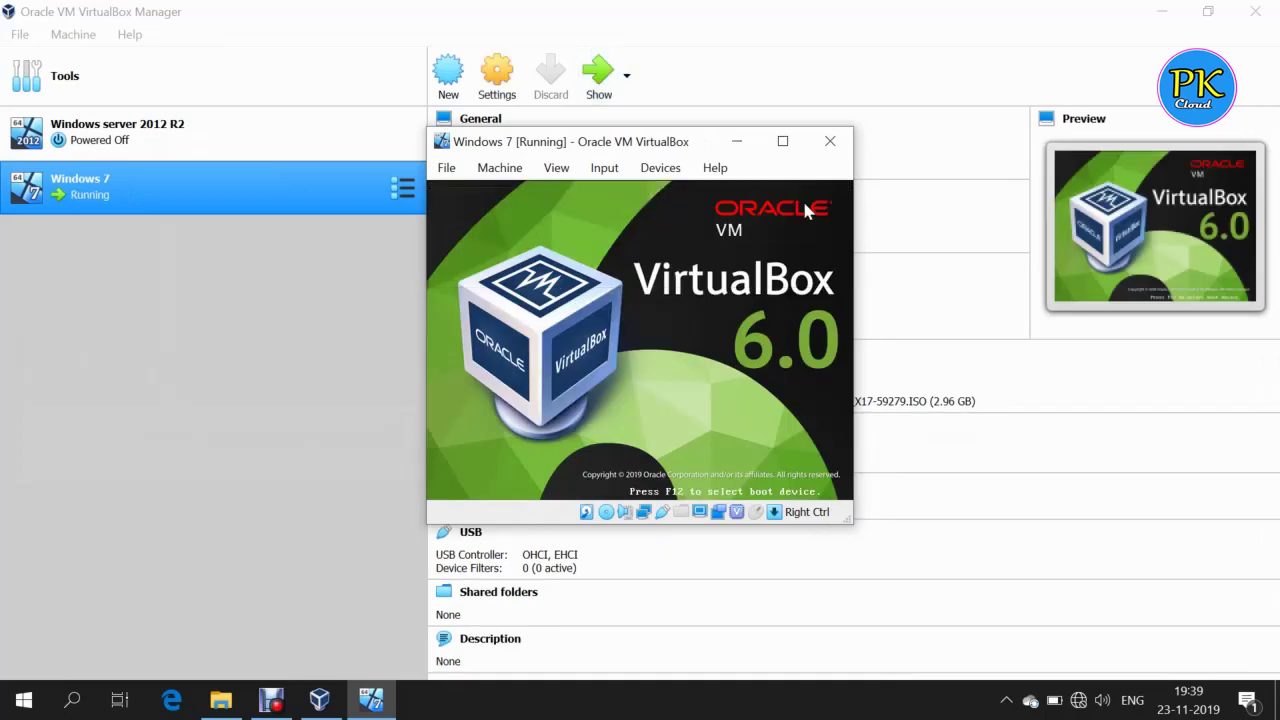
click(686, 136)
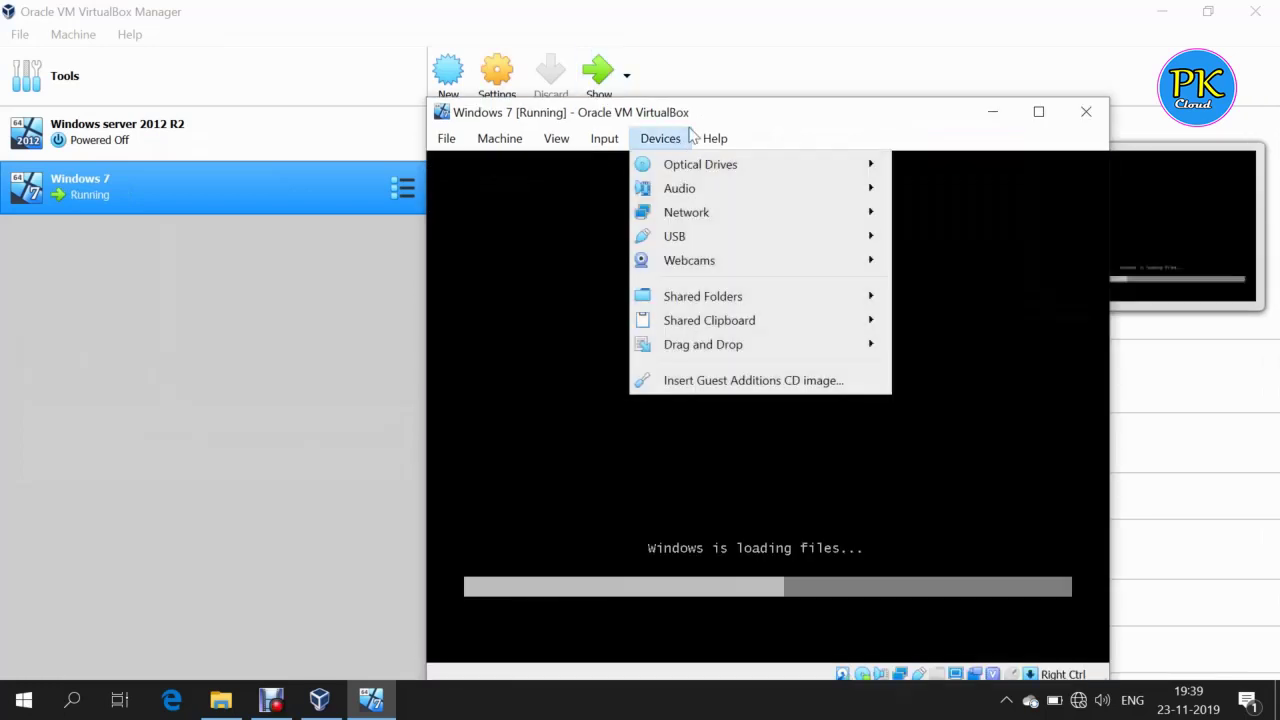
click(789, 117)
drag(789, 117, 586, 55)
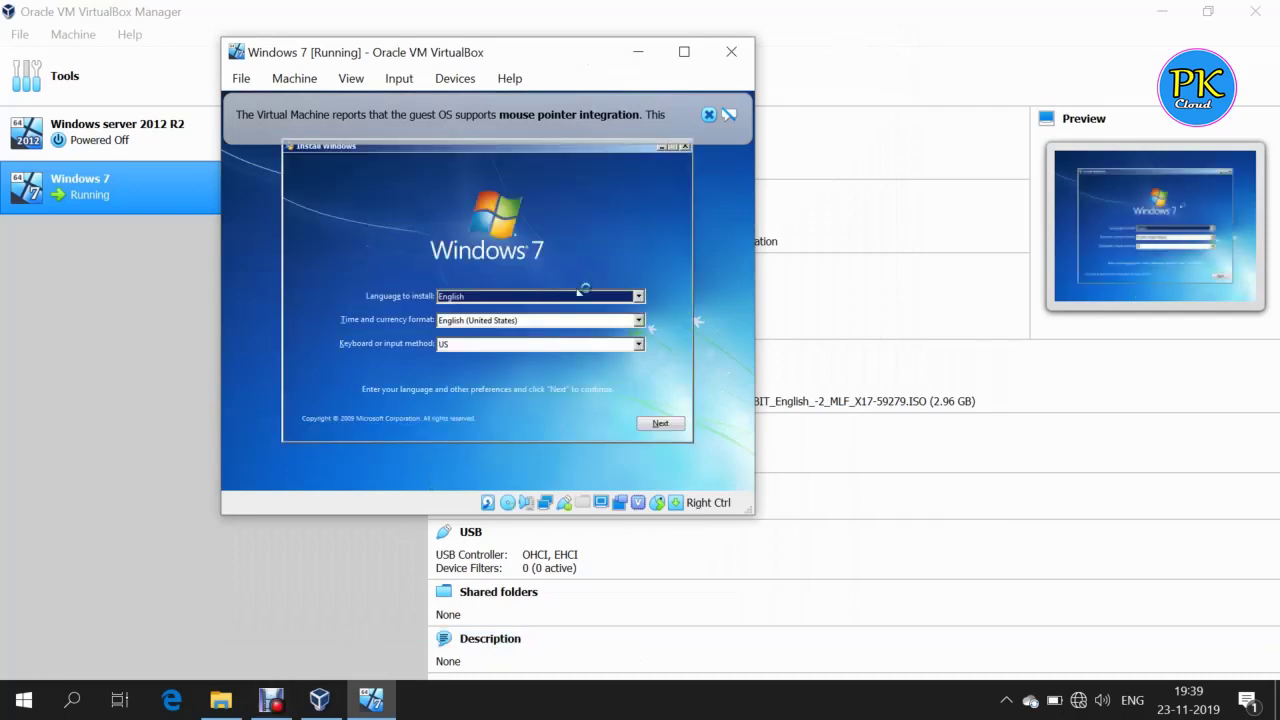
Set the Windows 7 setup's time and currency format to English (India) and continue to the install screen.
click(539, 321)
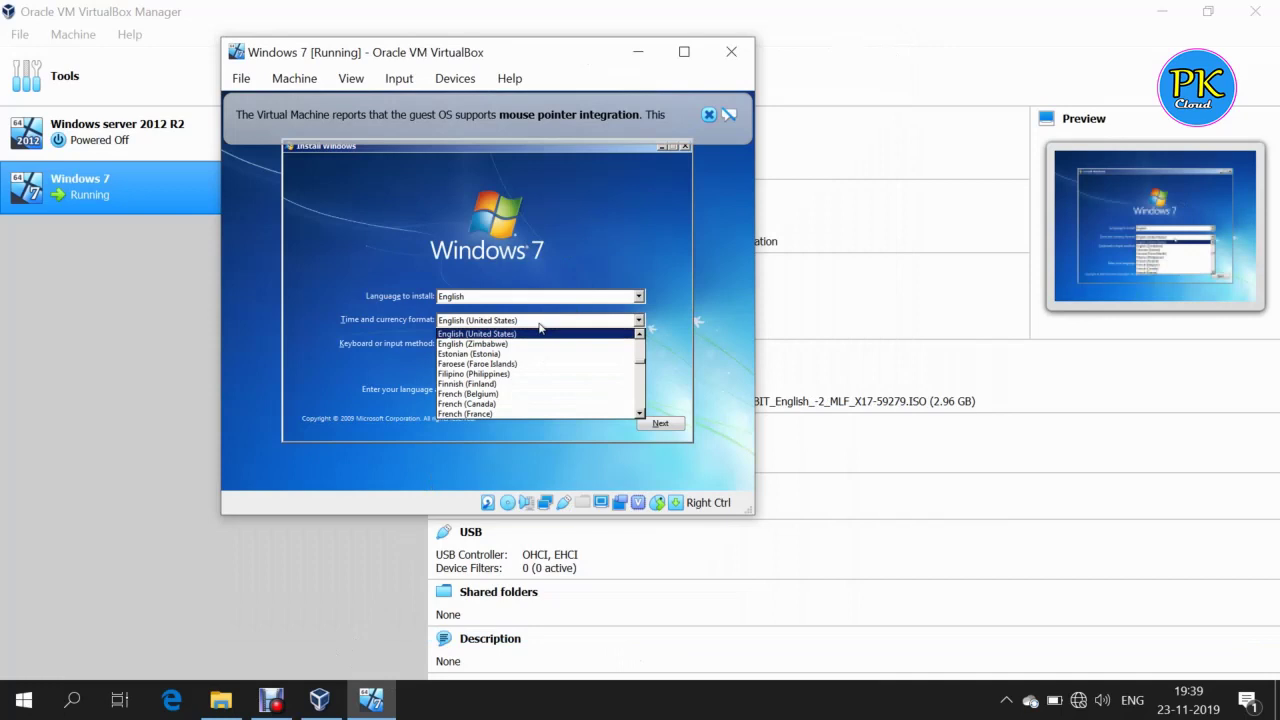
key(Up)
key(Up)
key(Up)
key(Up)
key(Up)
key(Up)
key(Up)
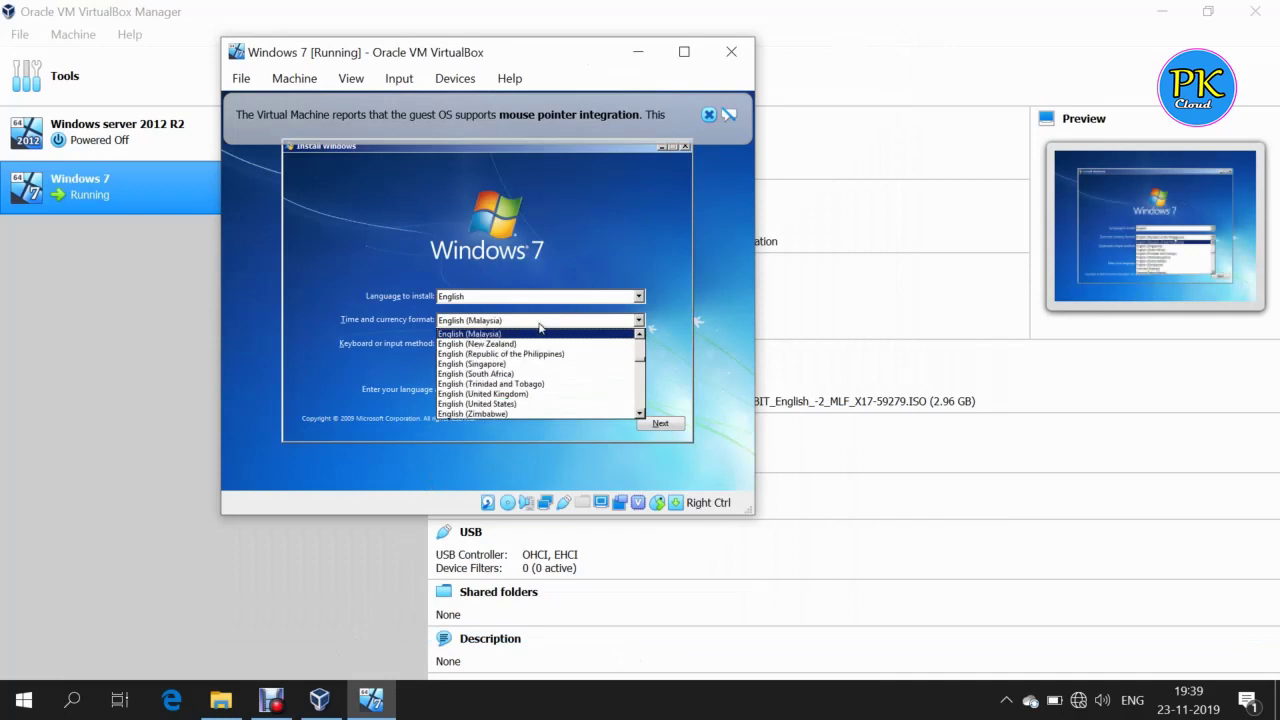
key(Up)
key(Up)
key(Up)
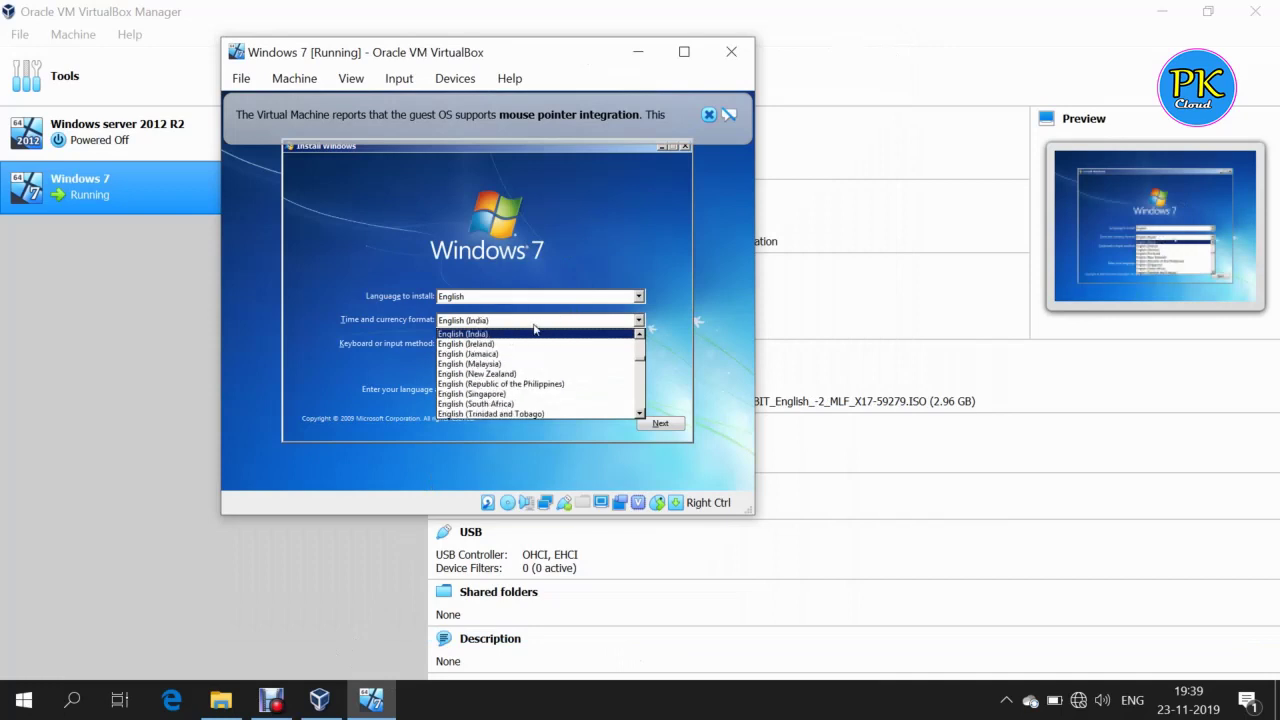
key(Return)
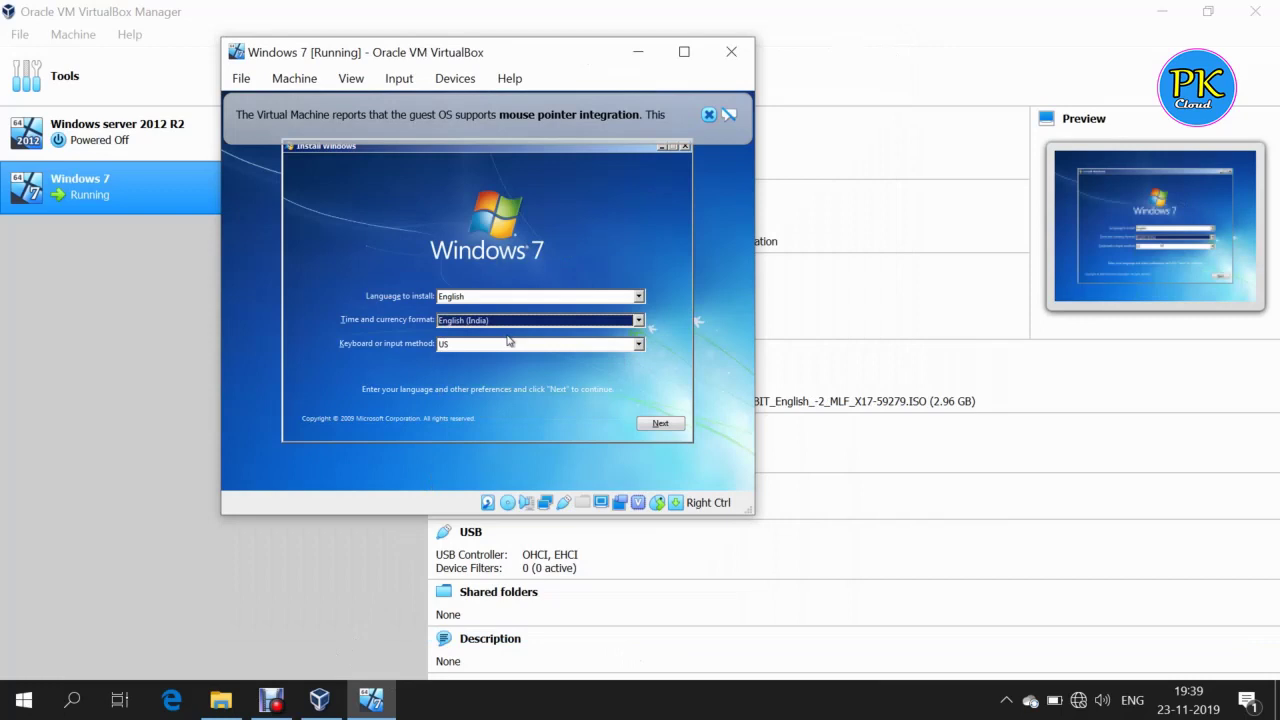
click(660, 424)
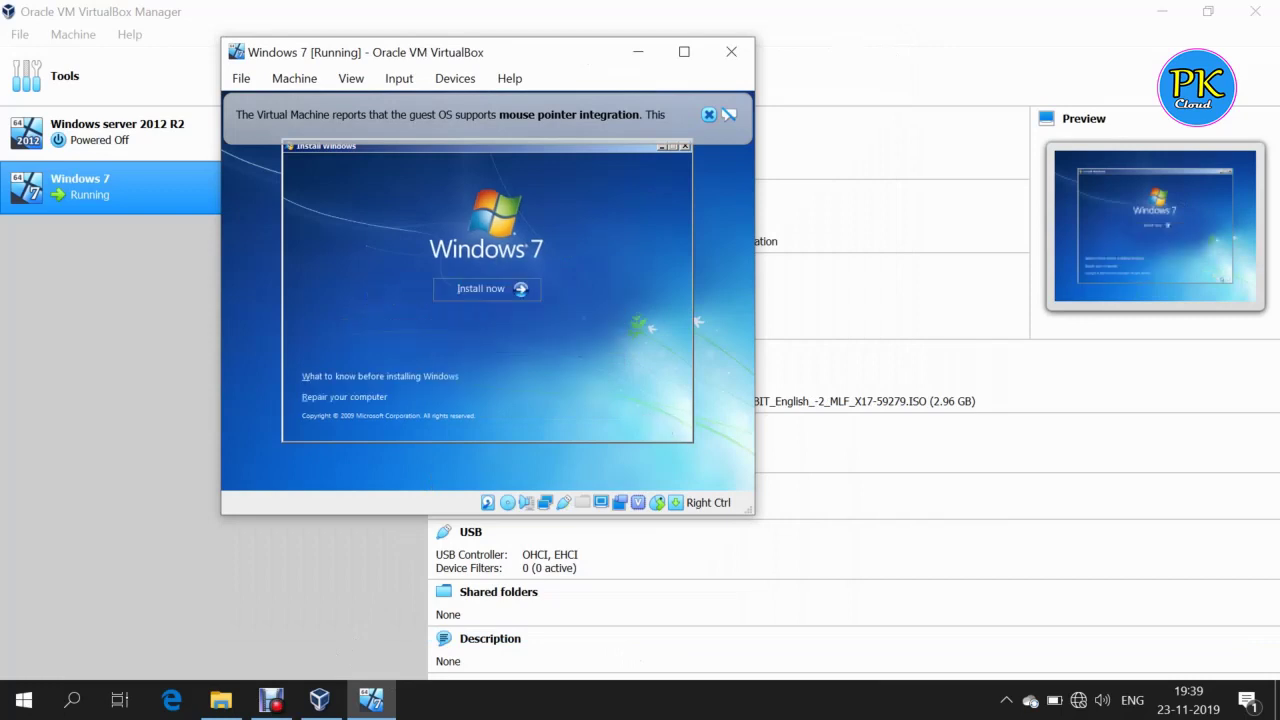
Start the Windows 7 installation, accepting the license terms and choosing the Custom (advanced) installation type.
click(484, 289)
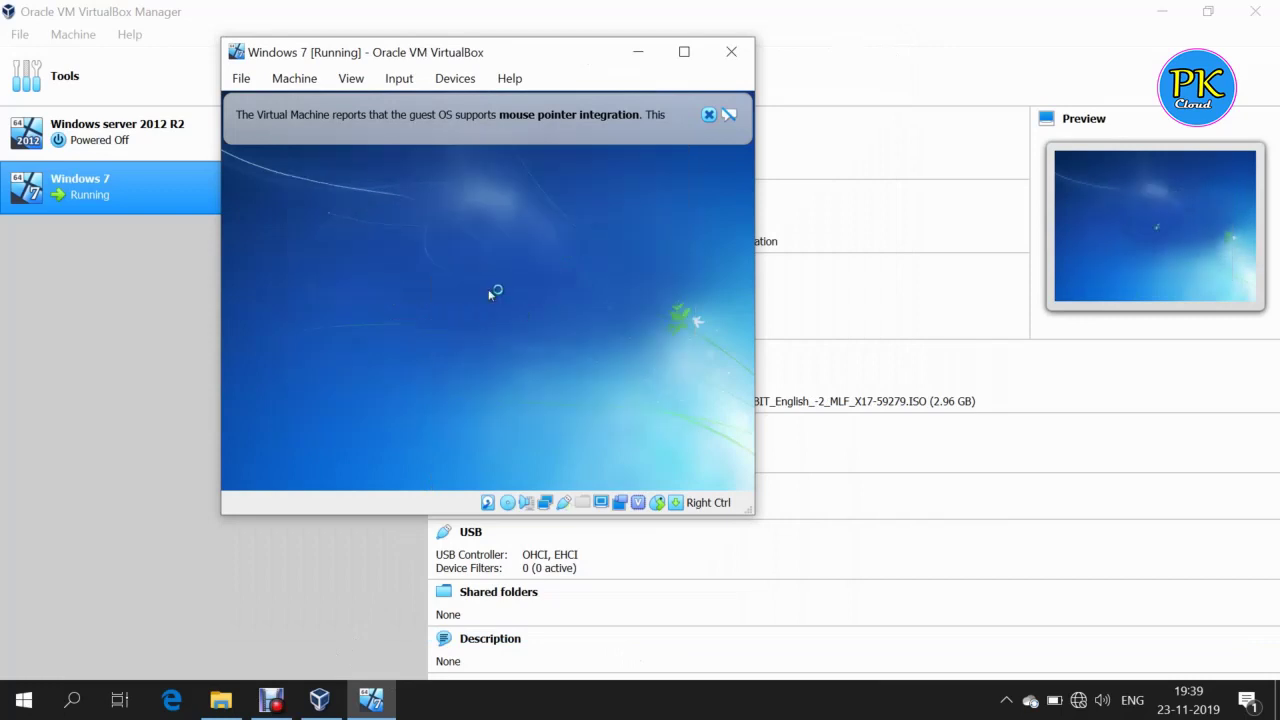
click(710, 114)
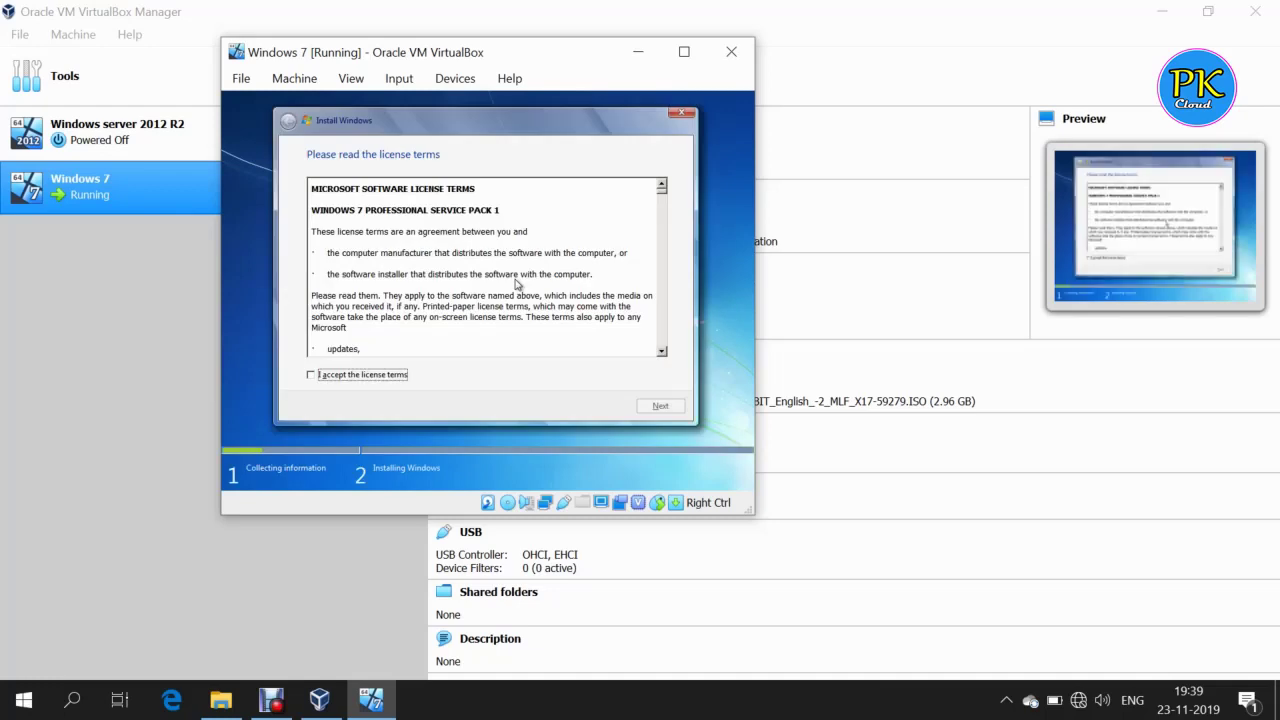
key(space)
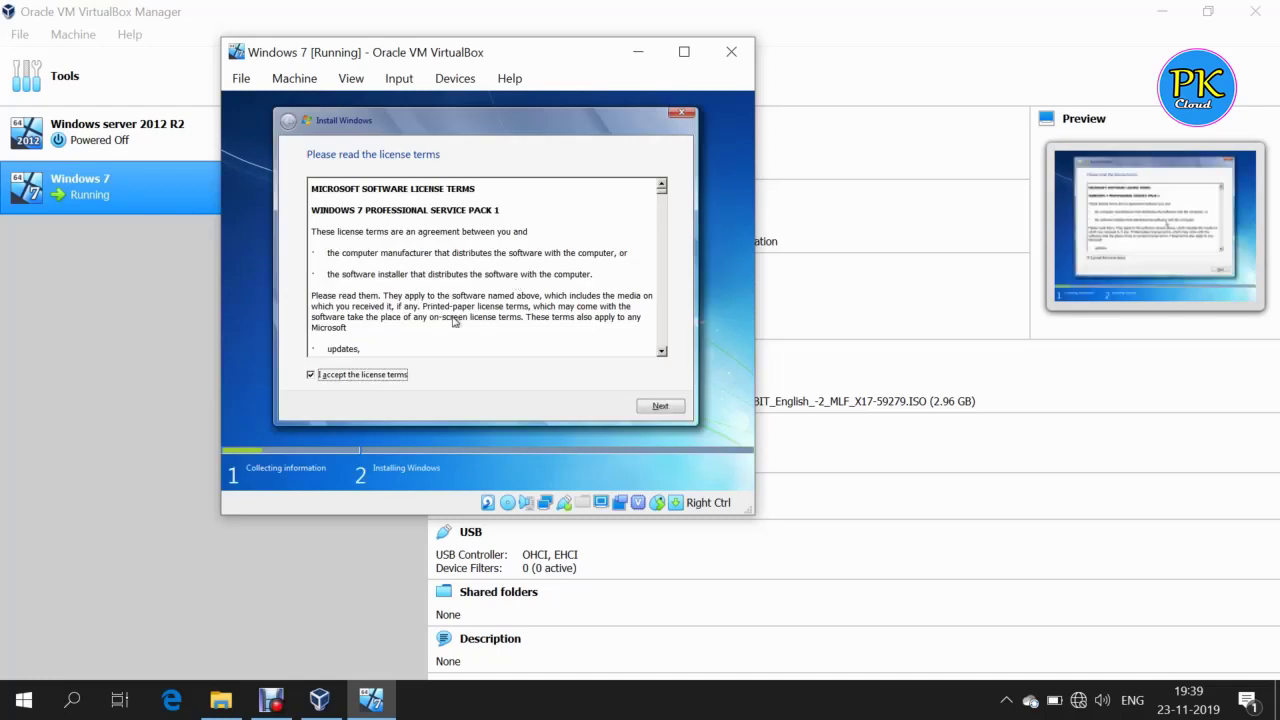
click(661, 406)
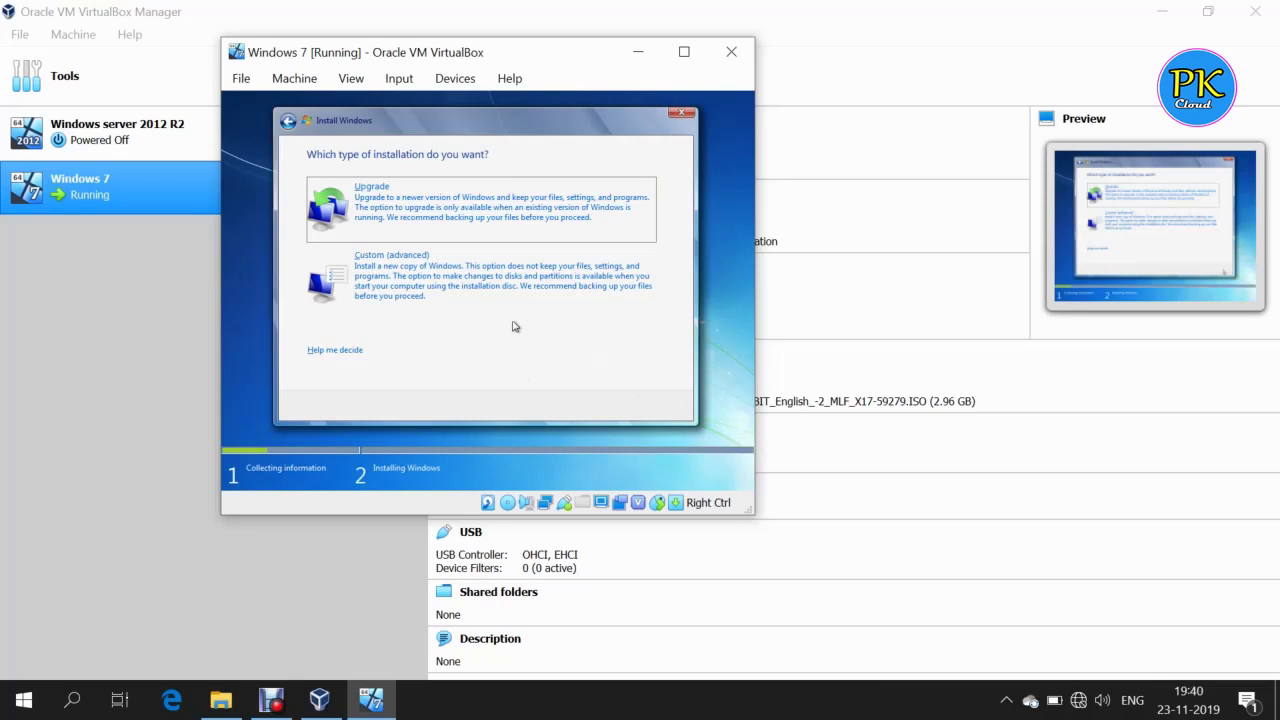
click(455, 296)
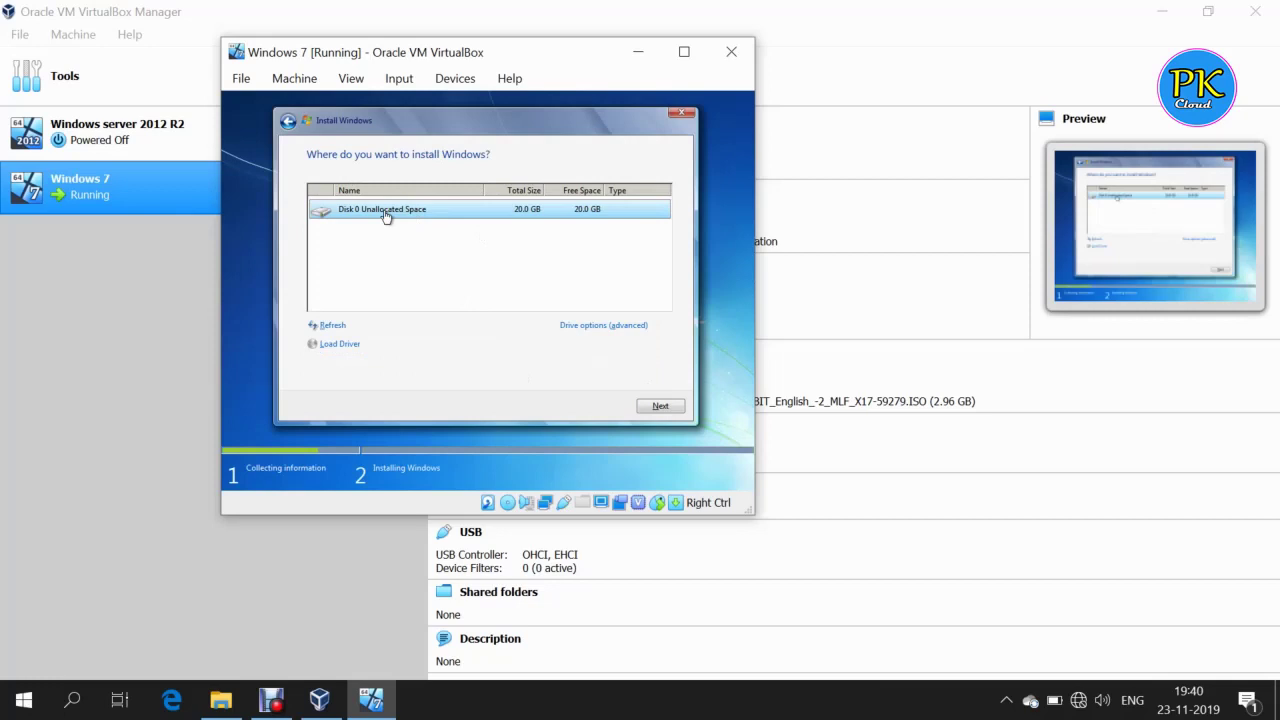
Create a 20480 MB partition from Disk 0's unallocated space and install Windows on Disk 0 Partition 2.
click(581, 329)
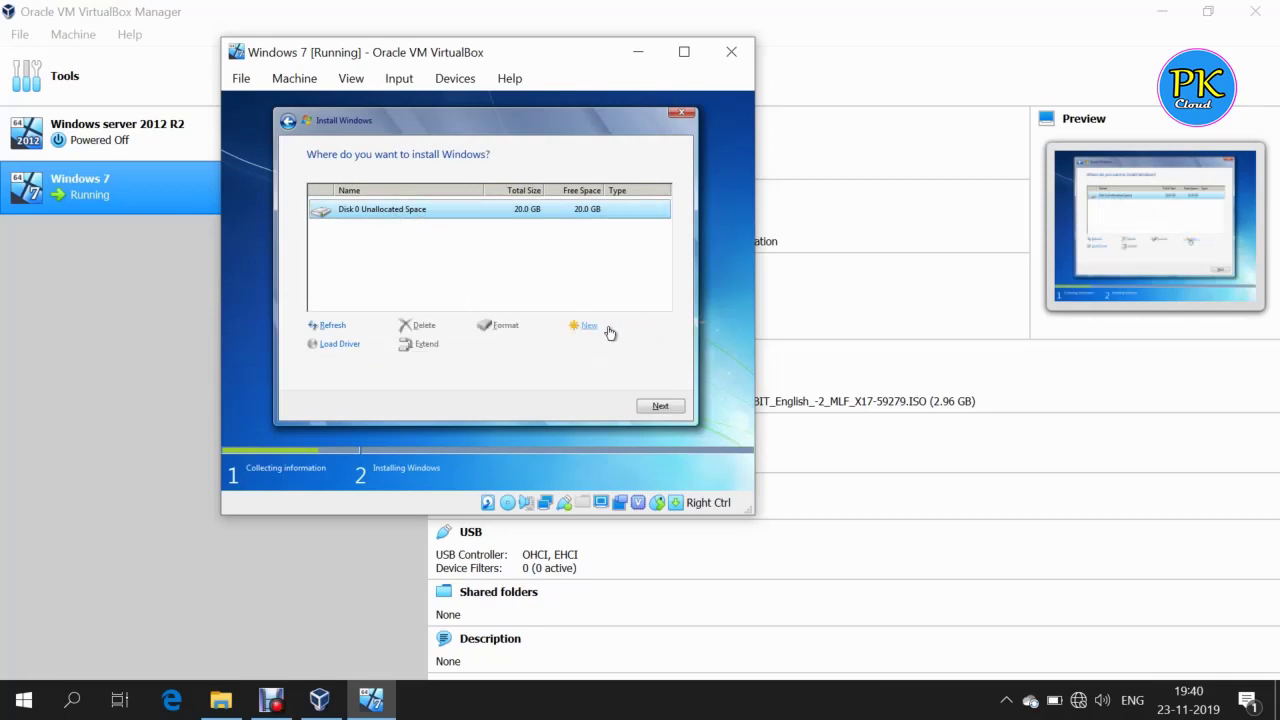
click(585, 330)
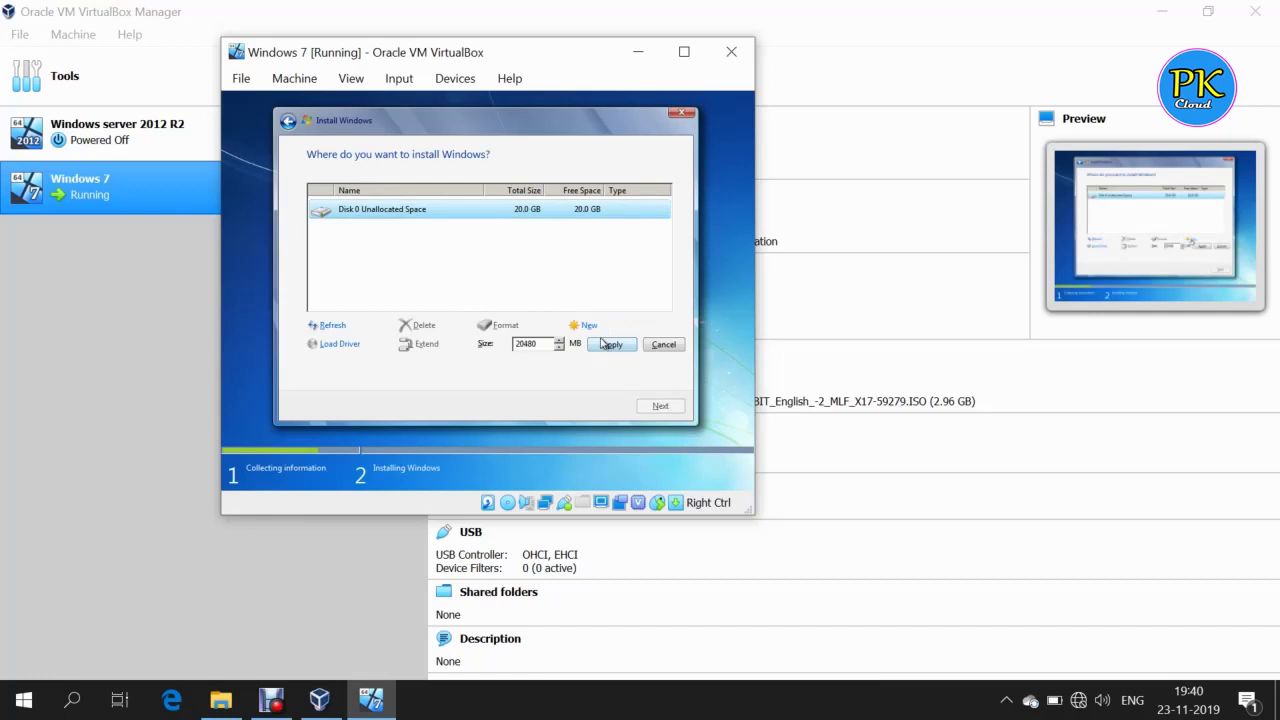
click(607, 347)
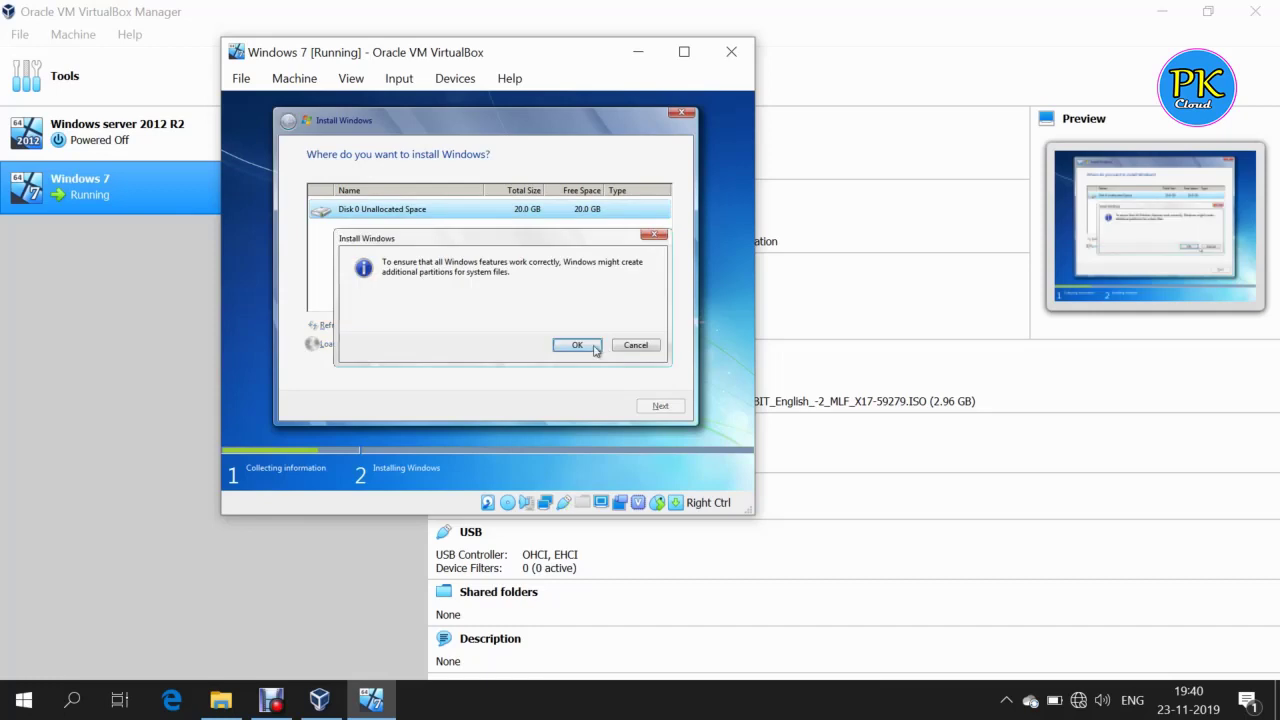
click(576, 345)
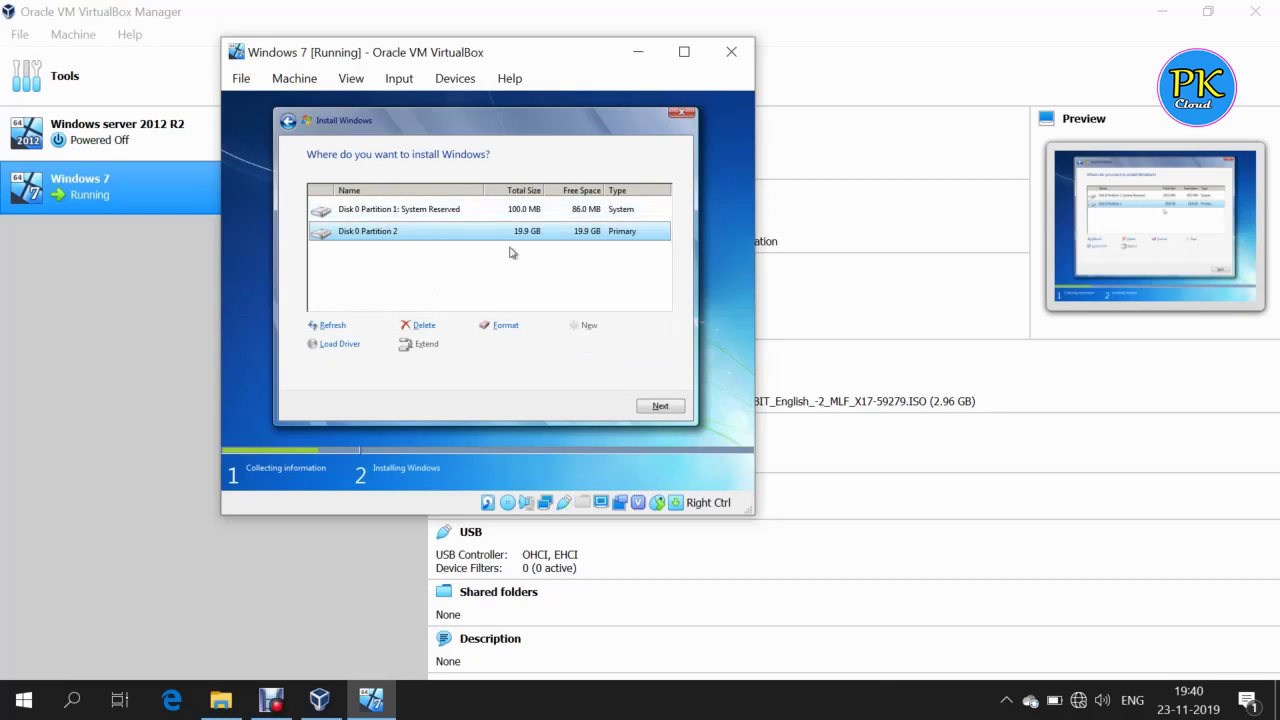
click(671, 411)
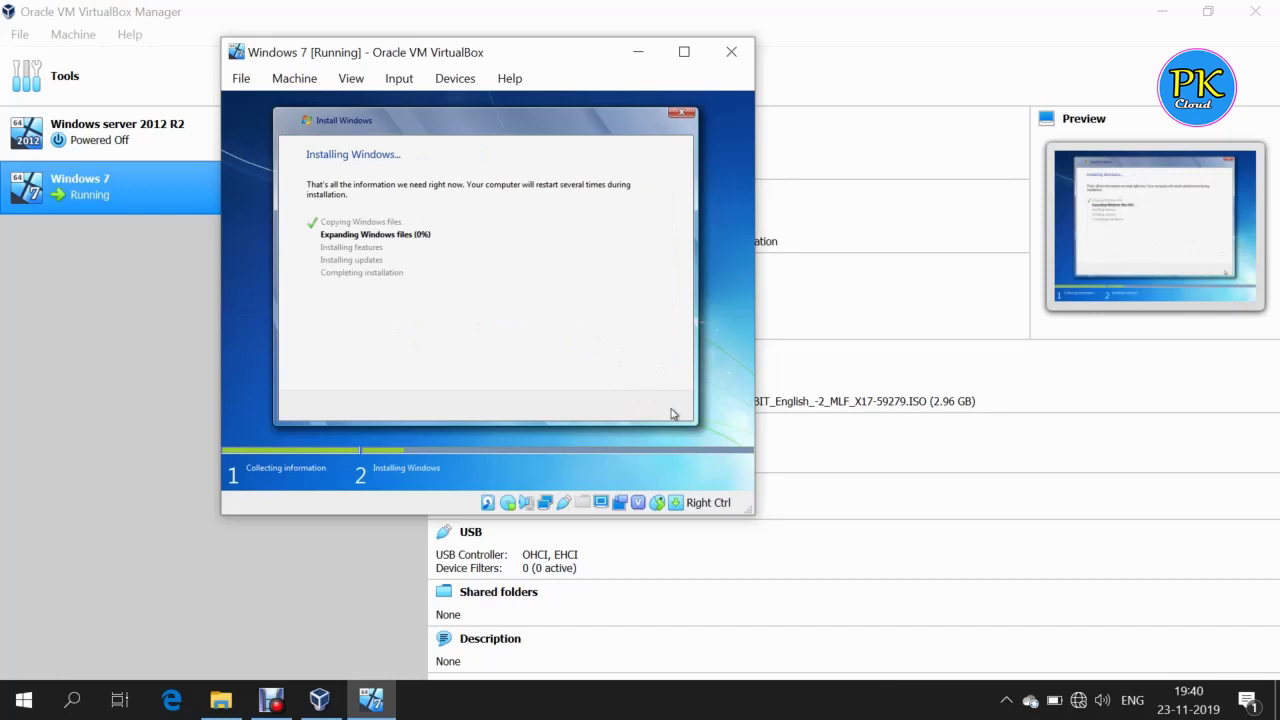
click(1006, 697)
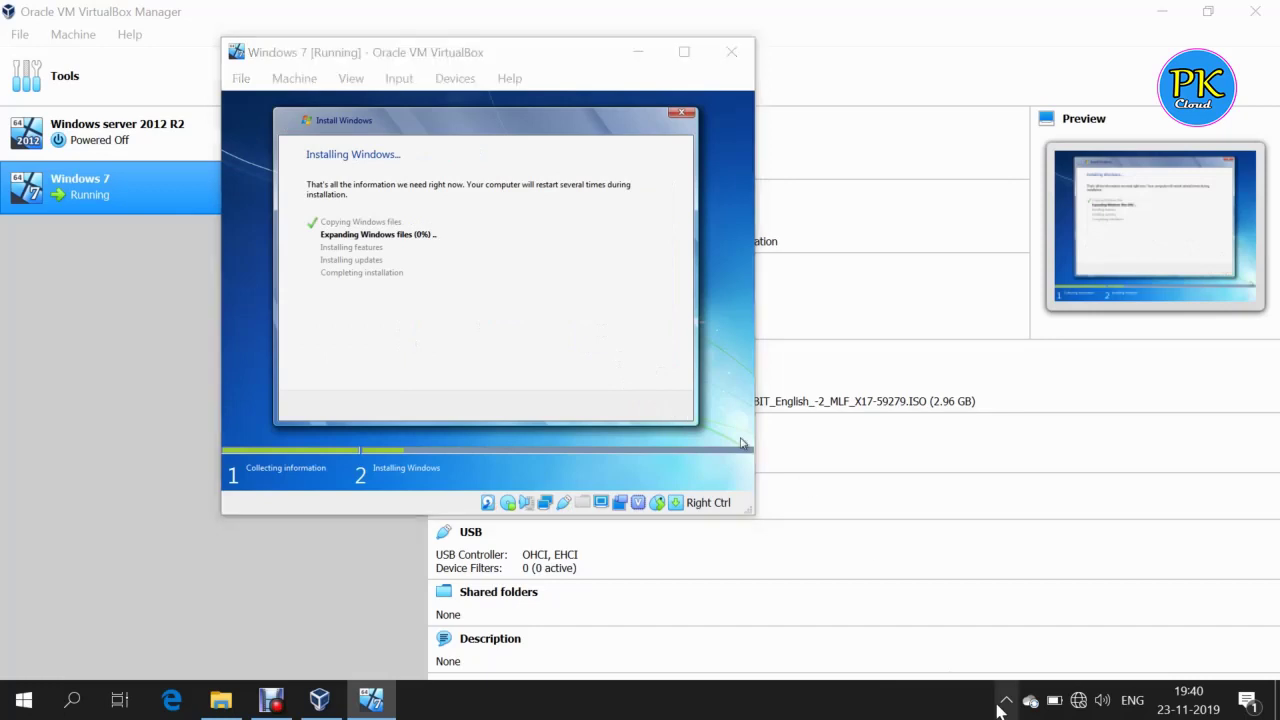
right_click(1027, 620)
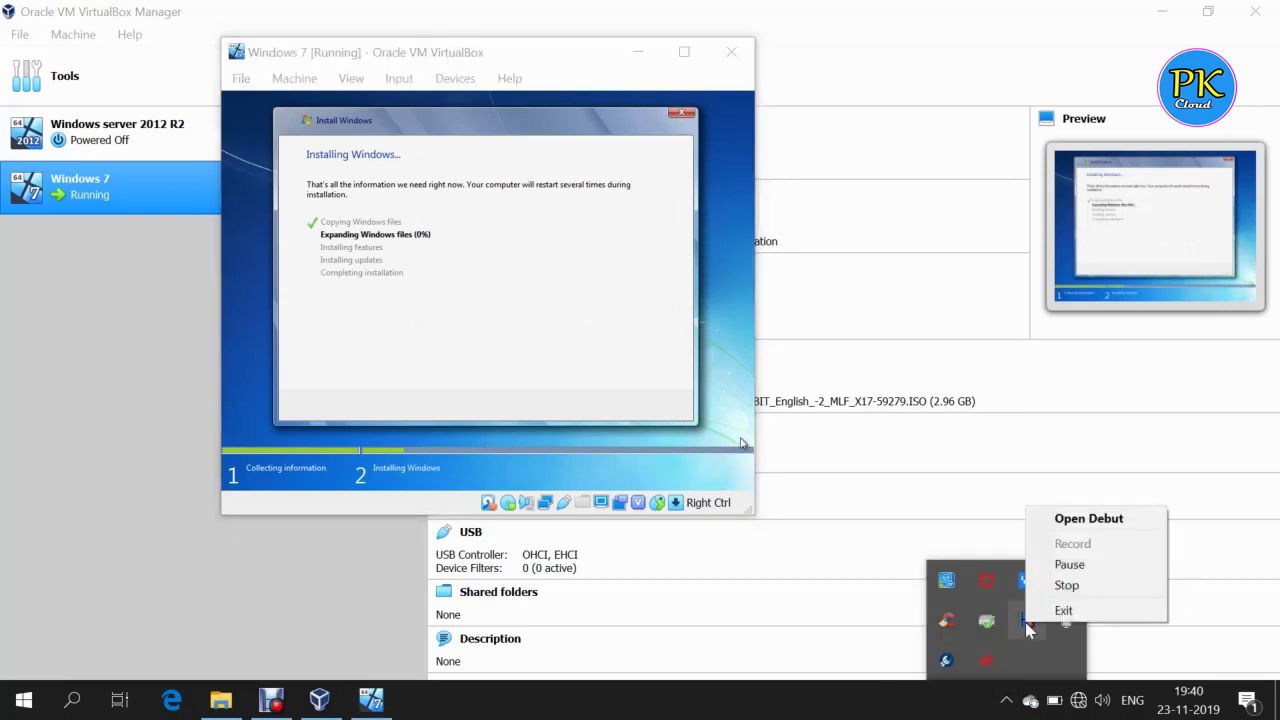
click(1068, 566)
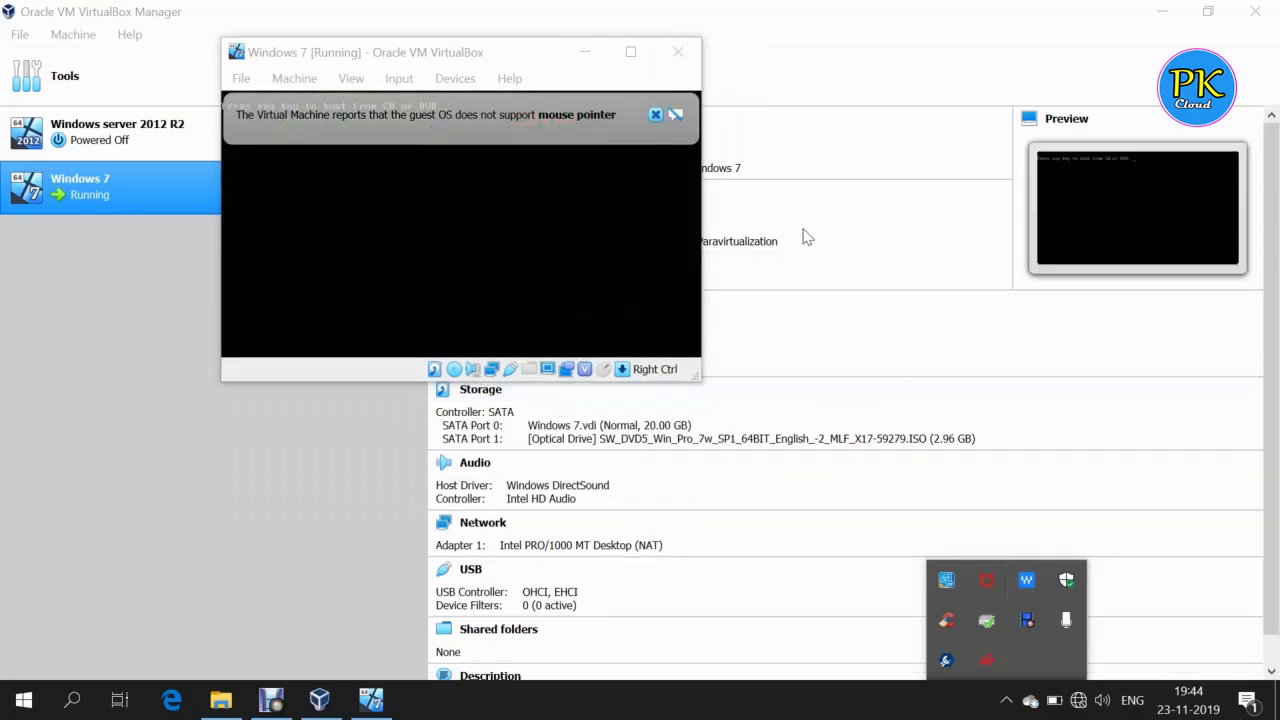
Dismiss the mouse pointer integration notices in the virtual machine window while Windows setup runs.
click(655, 115)
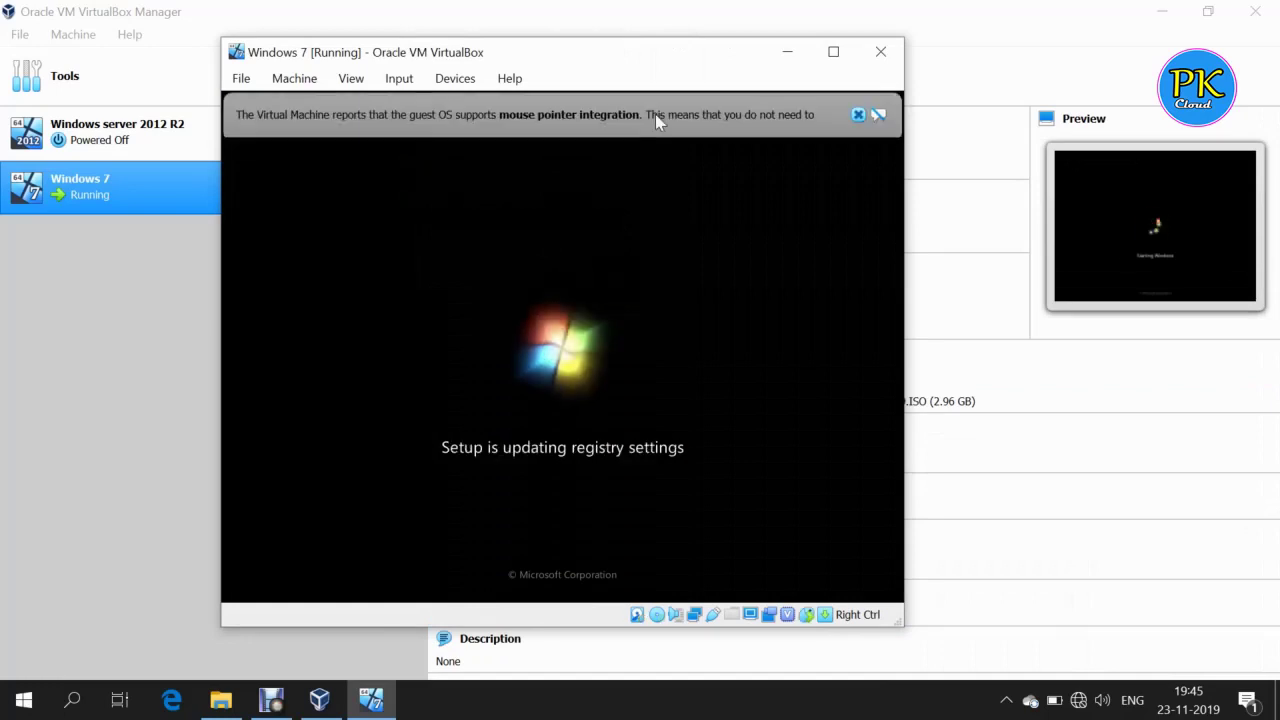
click(858, 116)
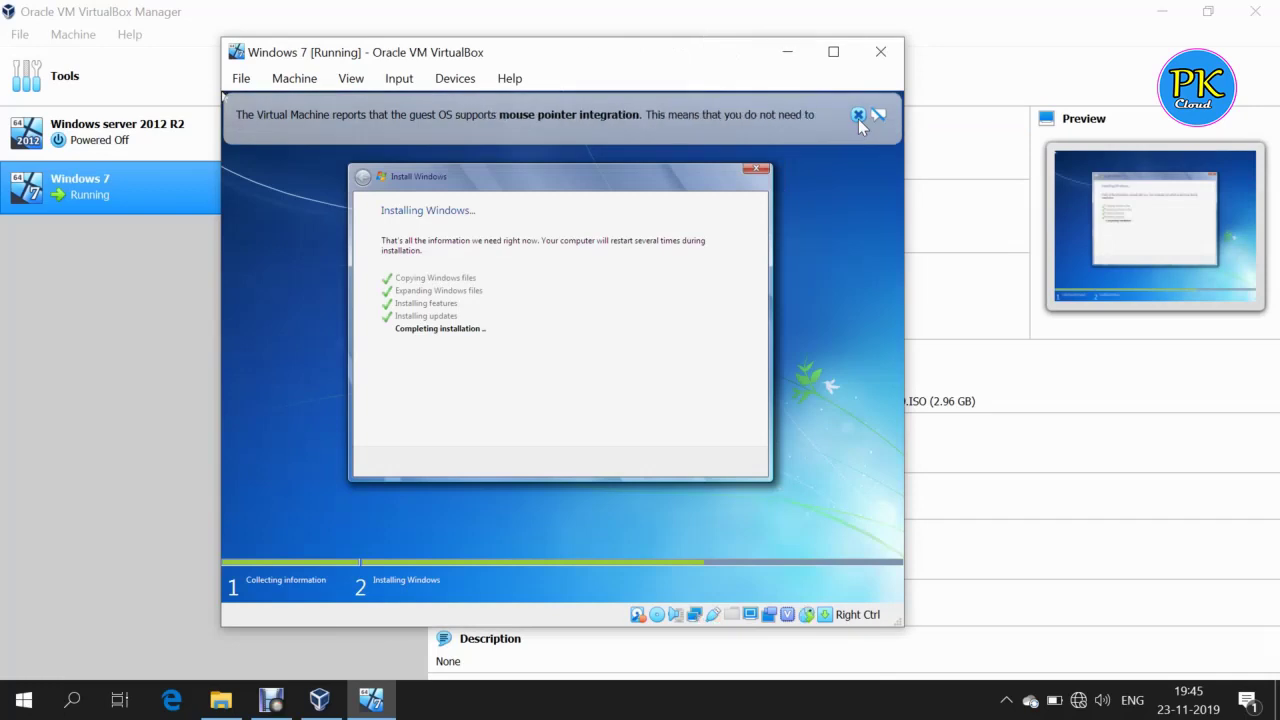
click(857, 116)
click(857, 116)
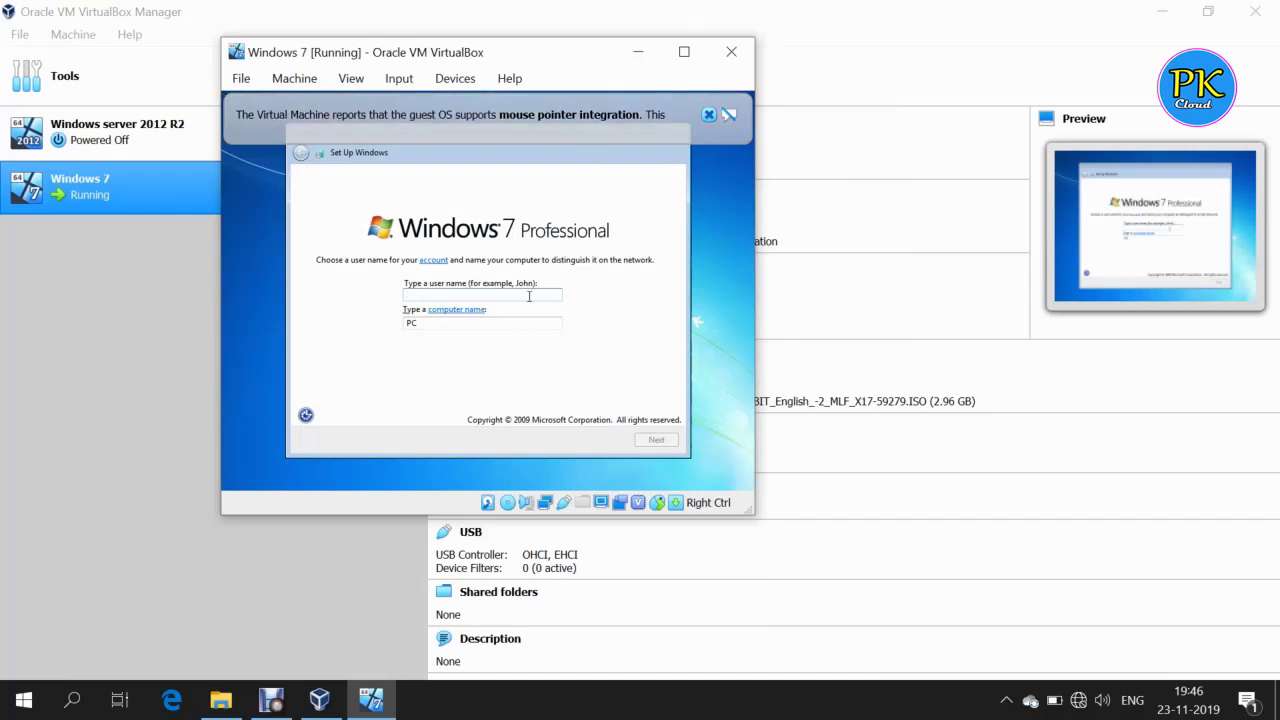
Enter the account's user name in Windows setup, keep the suggested computer name and continue.
text(Prad)
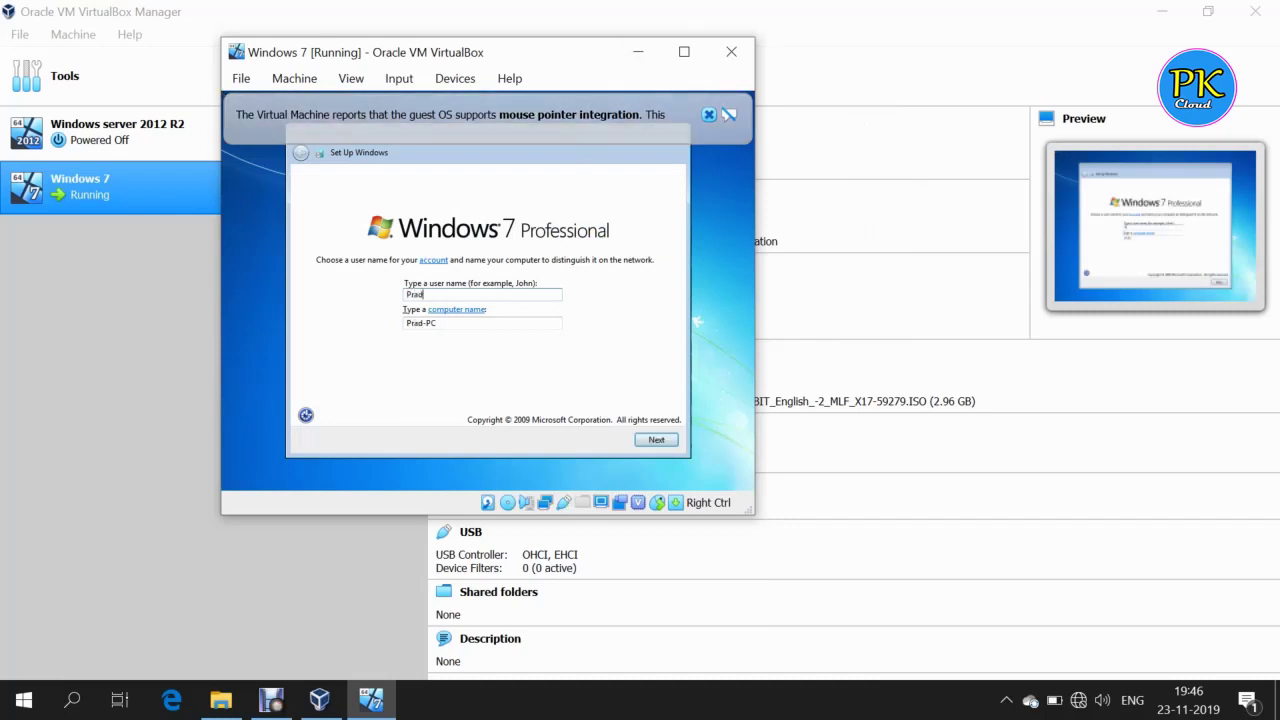
text(hap)
key(Tab)
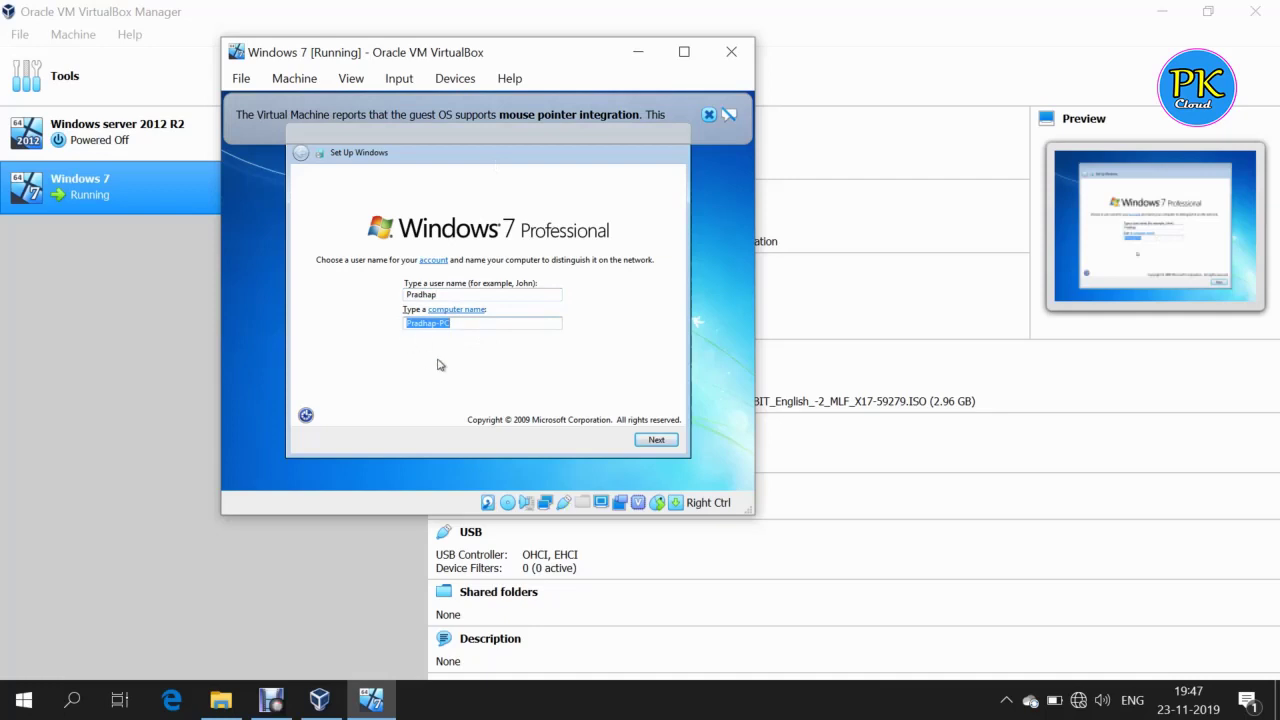
click(658, 440)
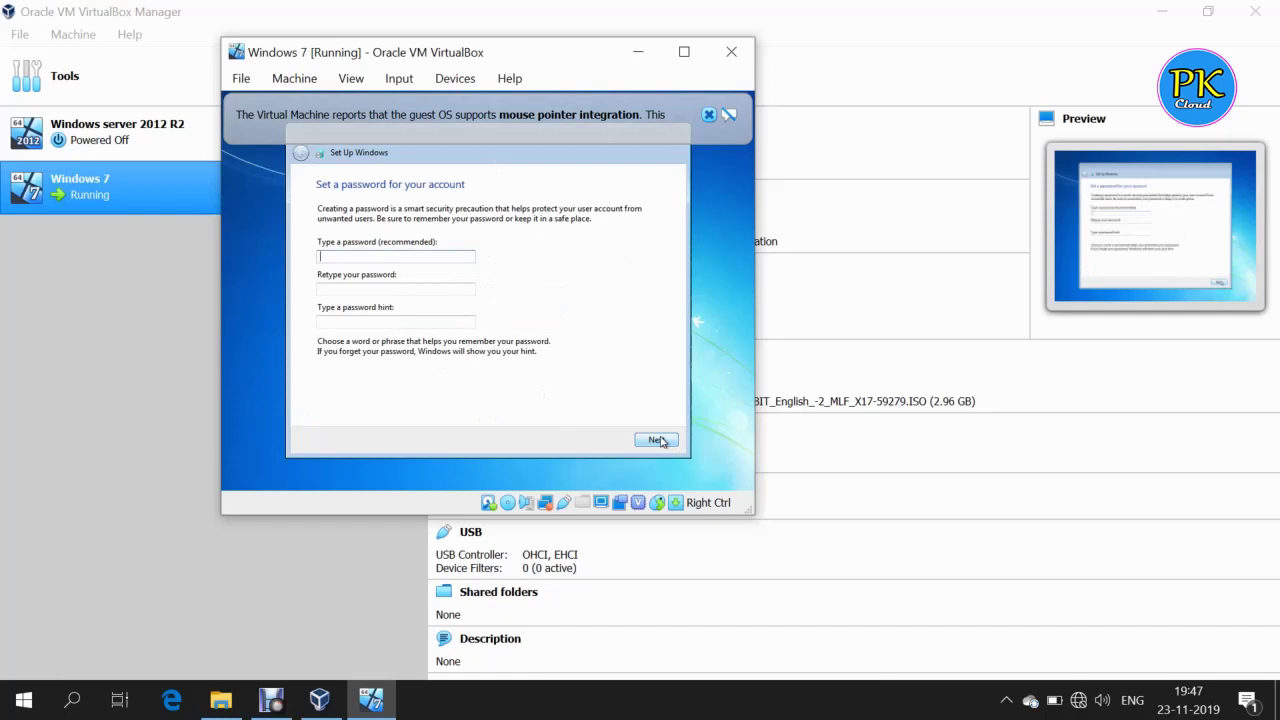
Set and confirm the account password, fill in a password hint and continue the Windows setup.
text(*****)
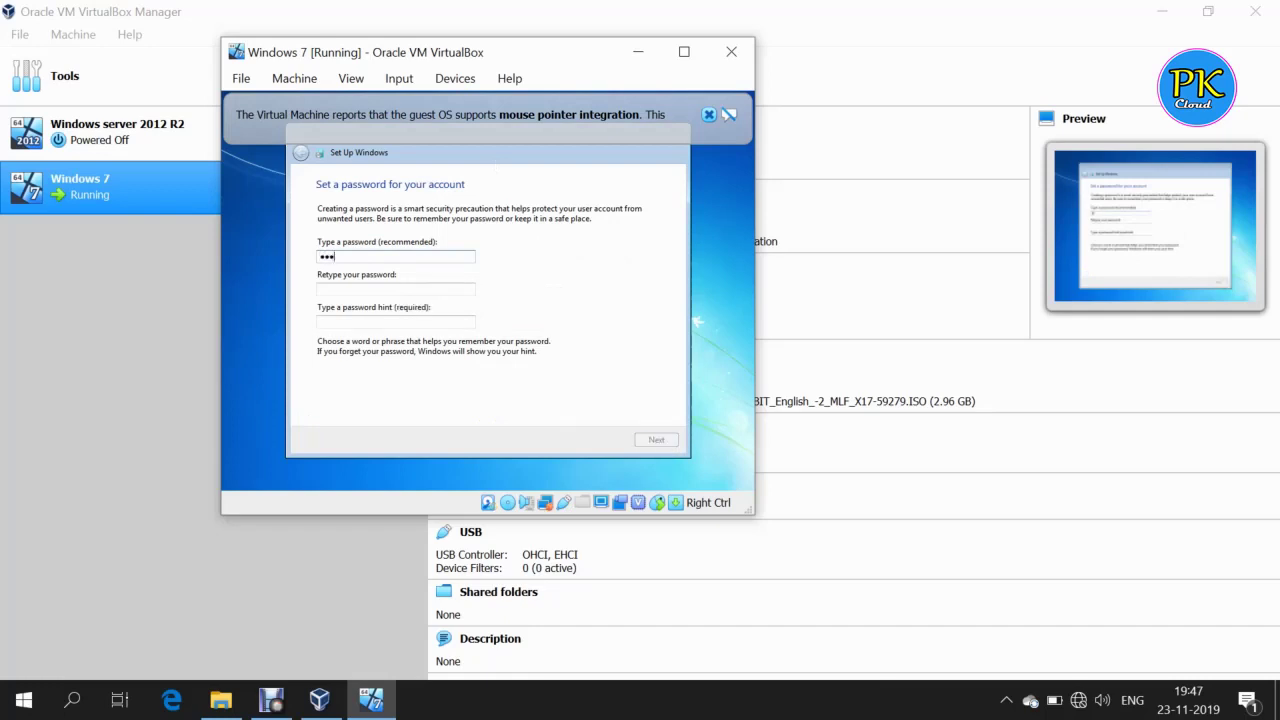
text(******)
click(395, 288)
text(*****)
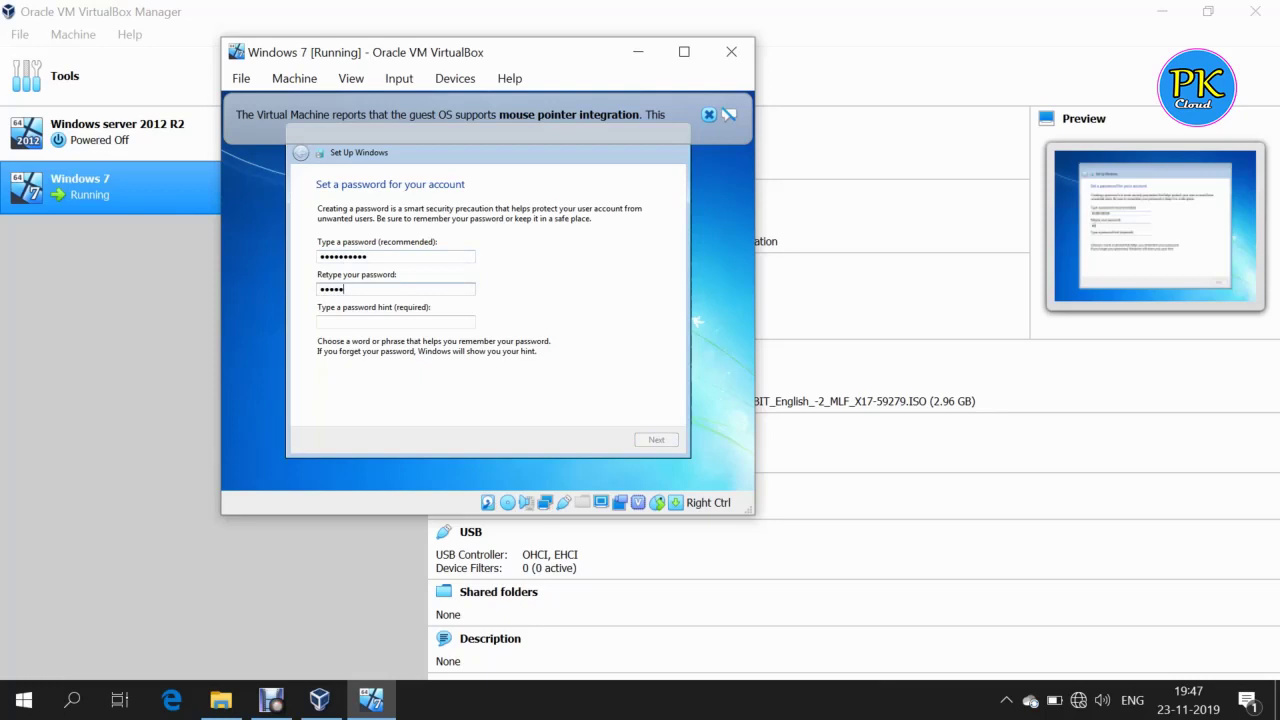
text(*****)
click(402, 321)
text(key)
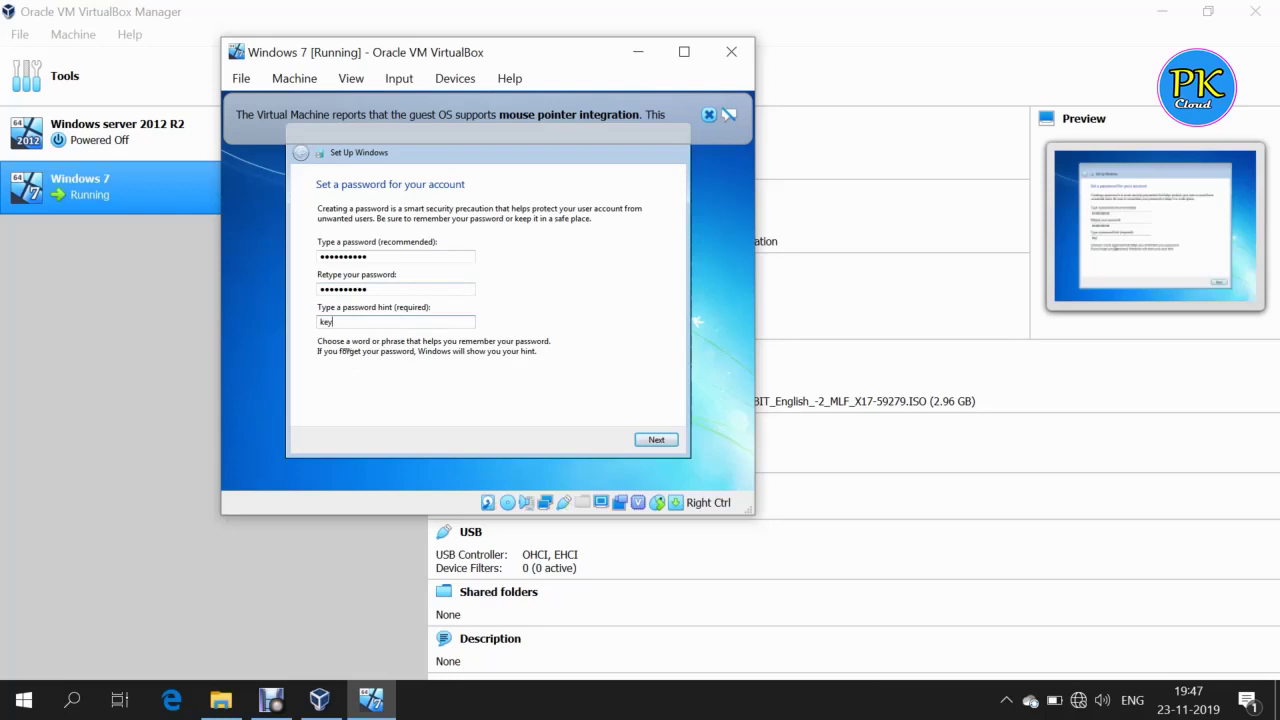
drag(341, 320, 300, 320)
click(660, 442)
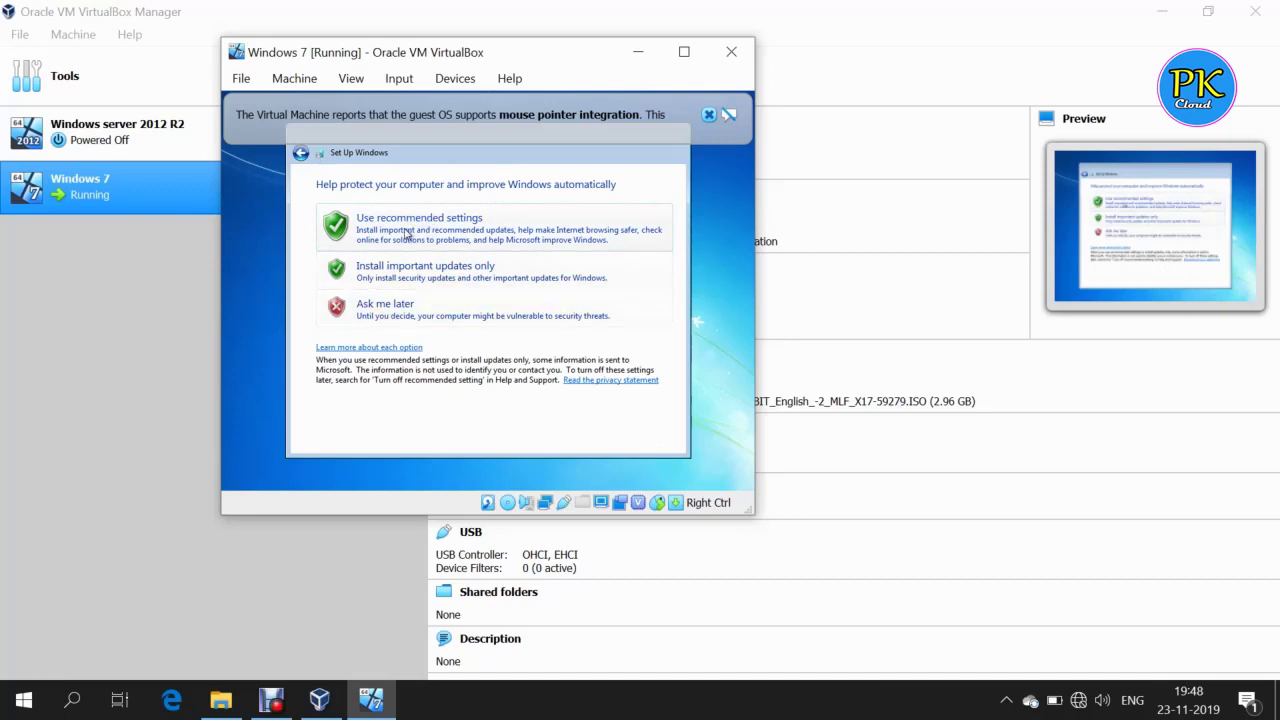
Finish Windows setup with Ask me later for updates, the UTC+05:30 time zone and Home network, and permanently dismiss the pointer integration notice.
click(409, 316)
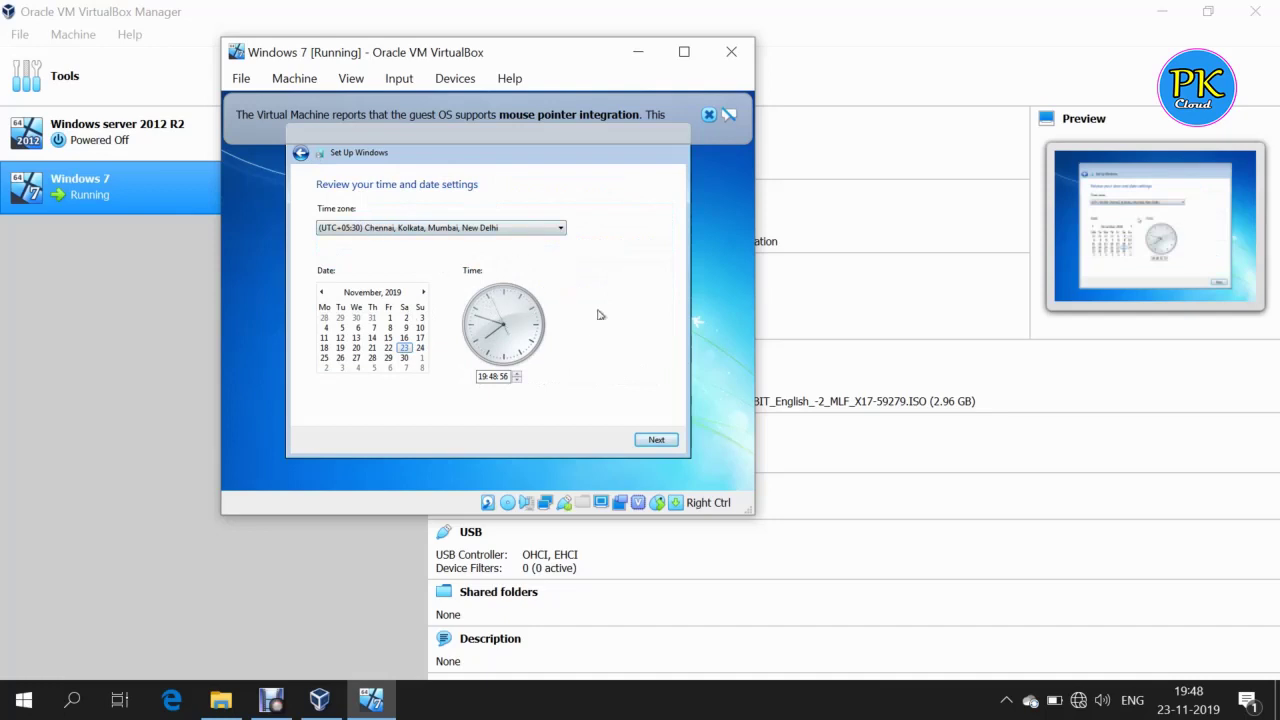
click(655, 441)
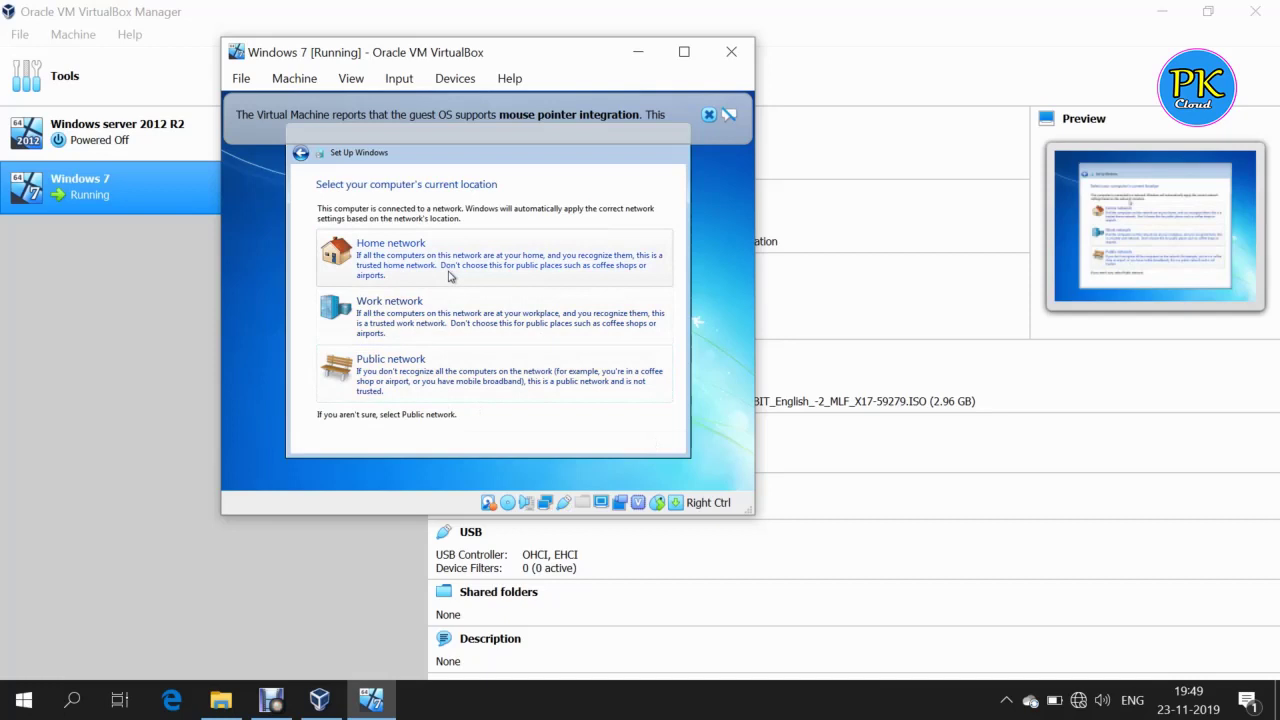
click(506, 271)
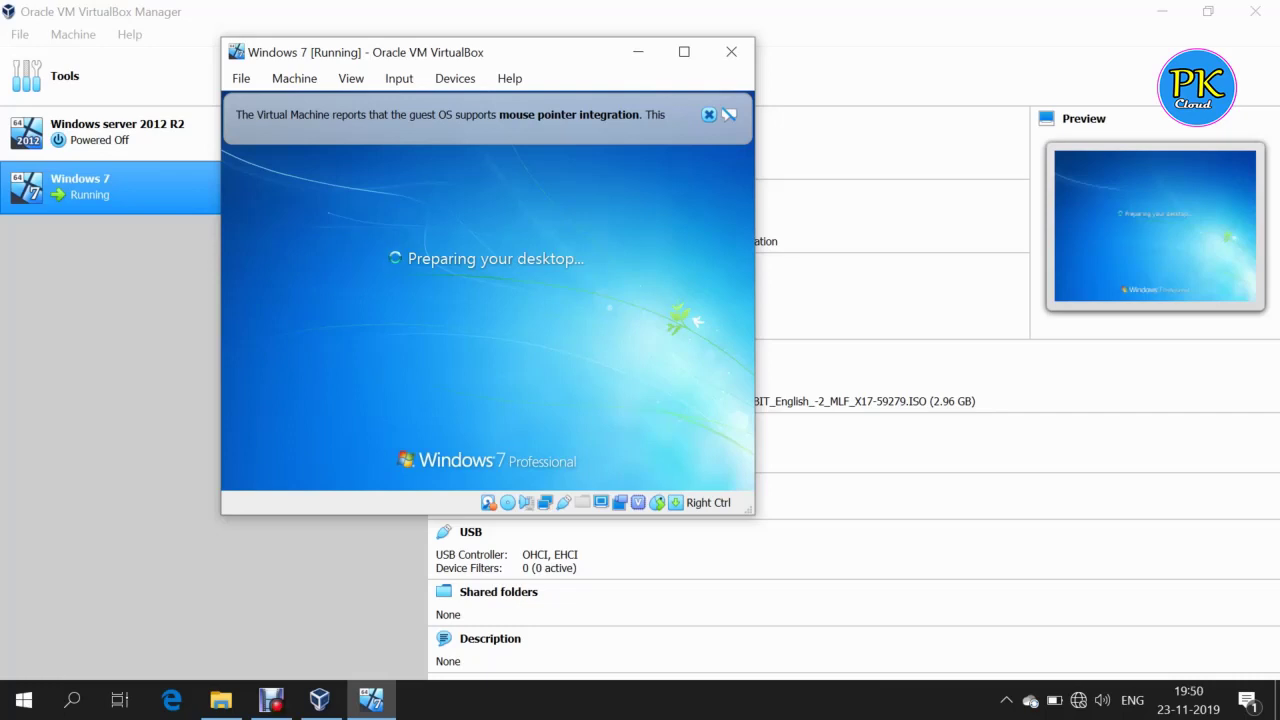
click(727, 116)
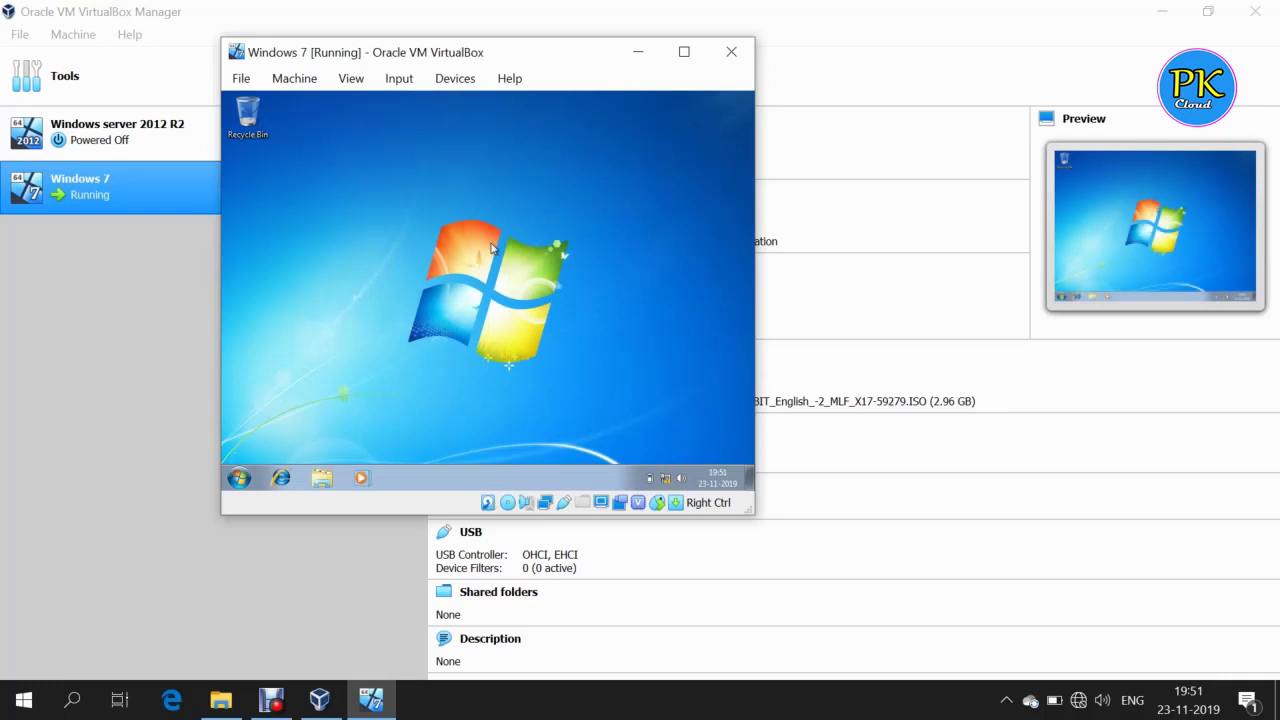
Insert the Guest Additions CD image into the virtual machine and show the guest's drives in Computer.
click(455, 78)
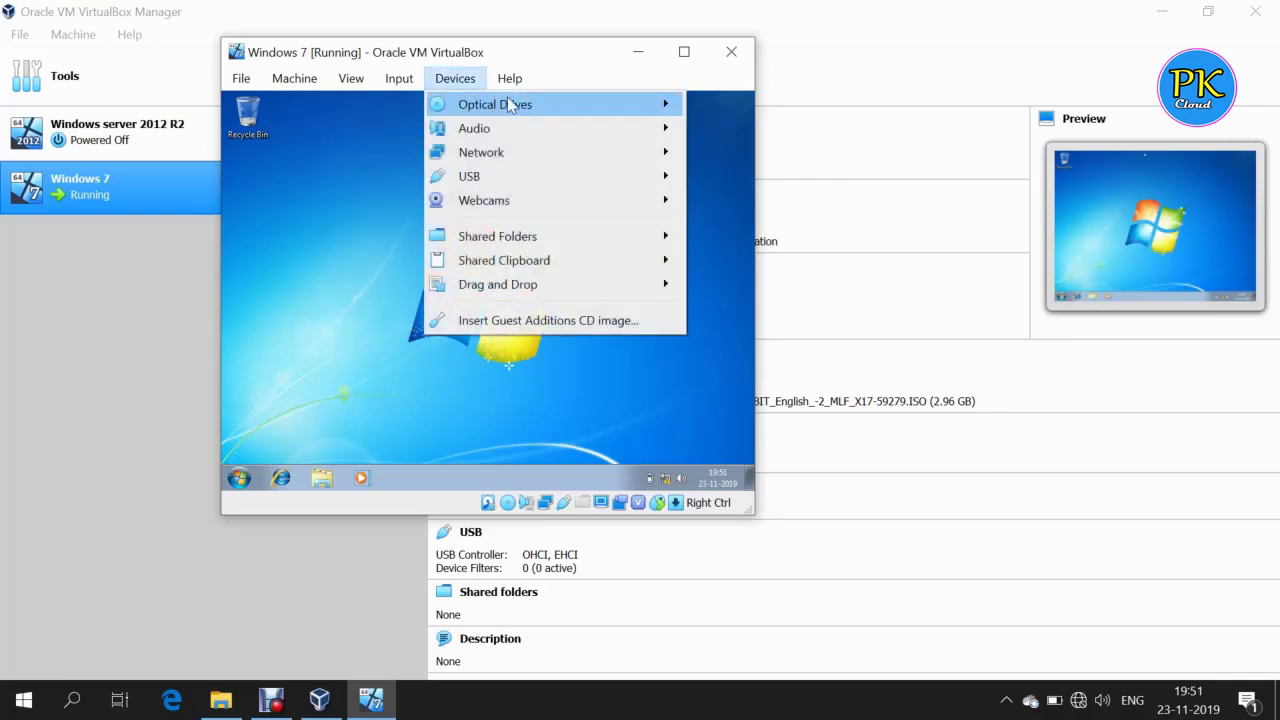
mouse_move(510, 105)
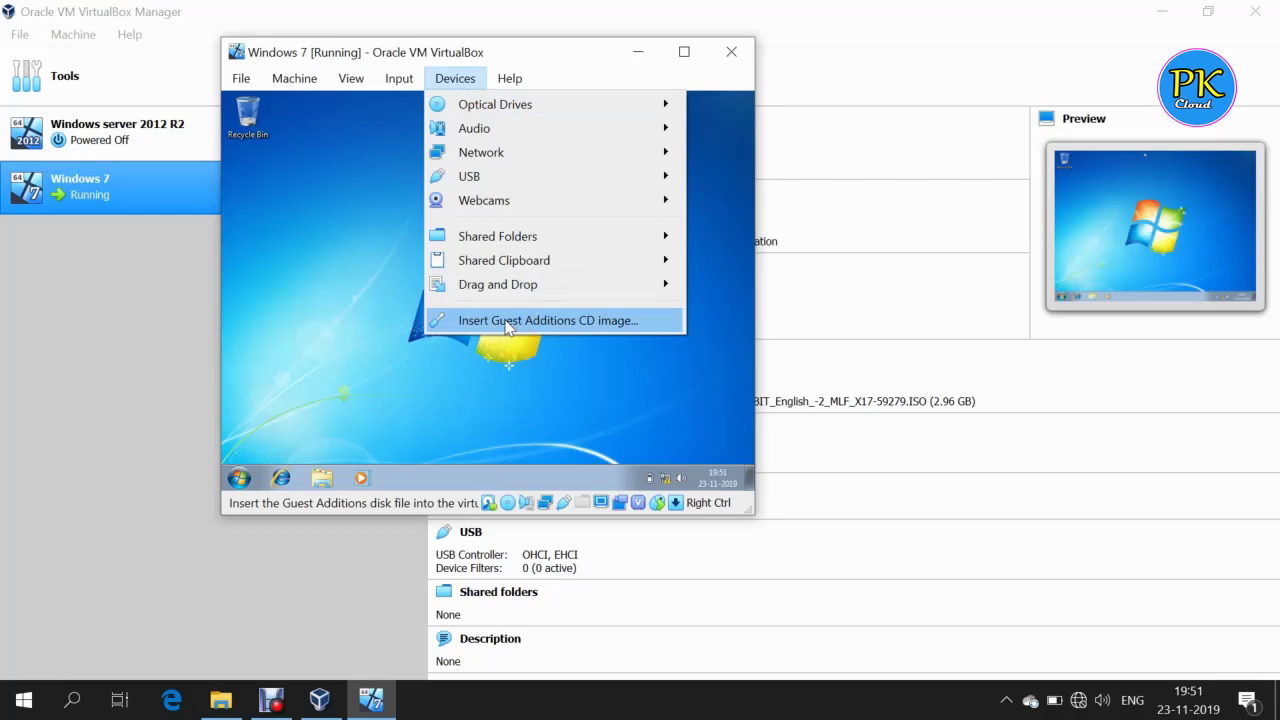
click(508, 322)
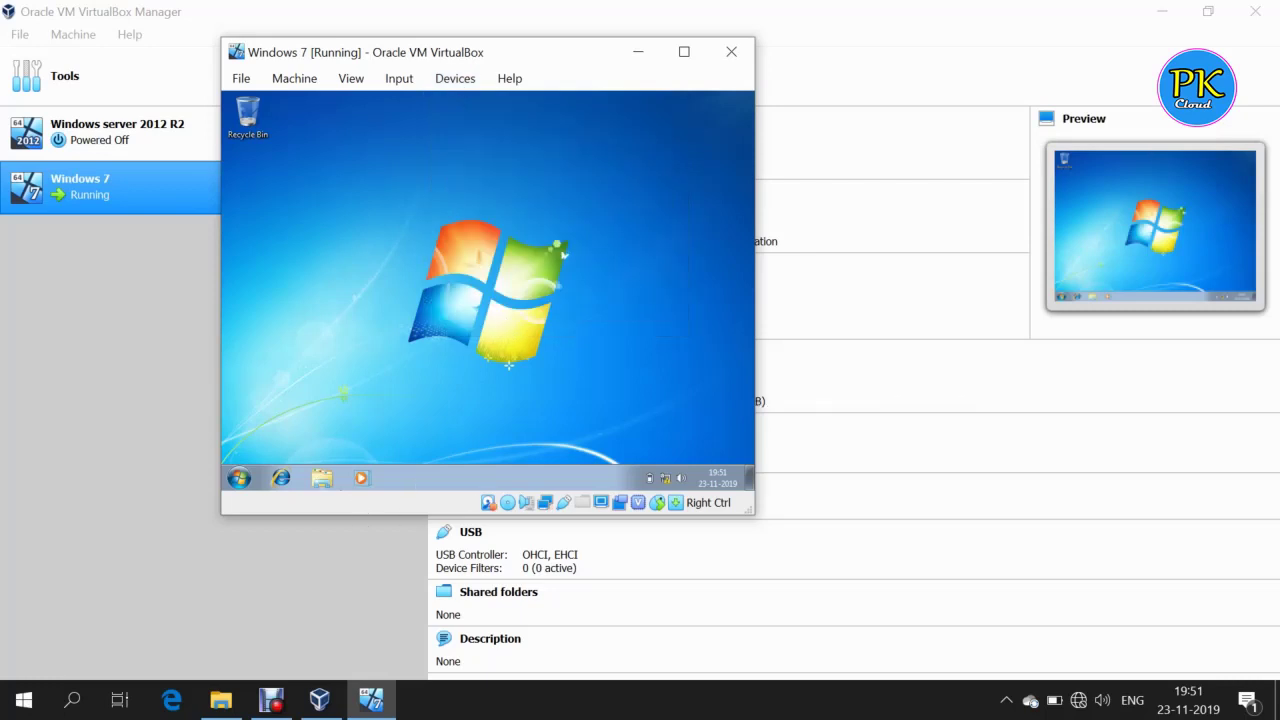
click(327, 478)
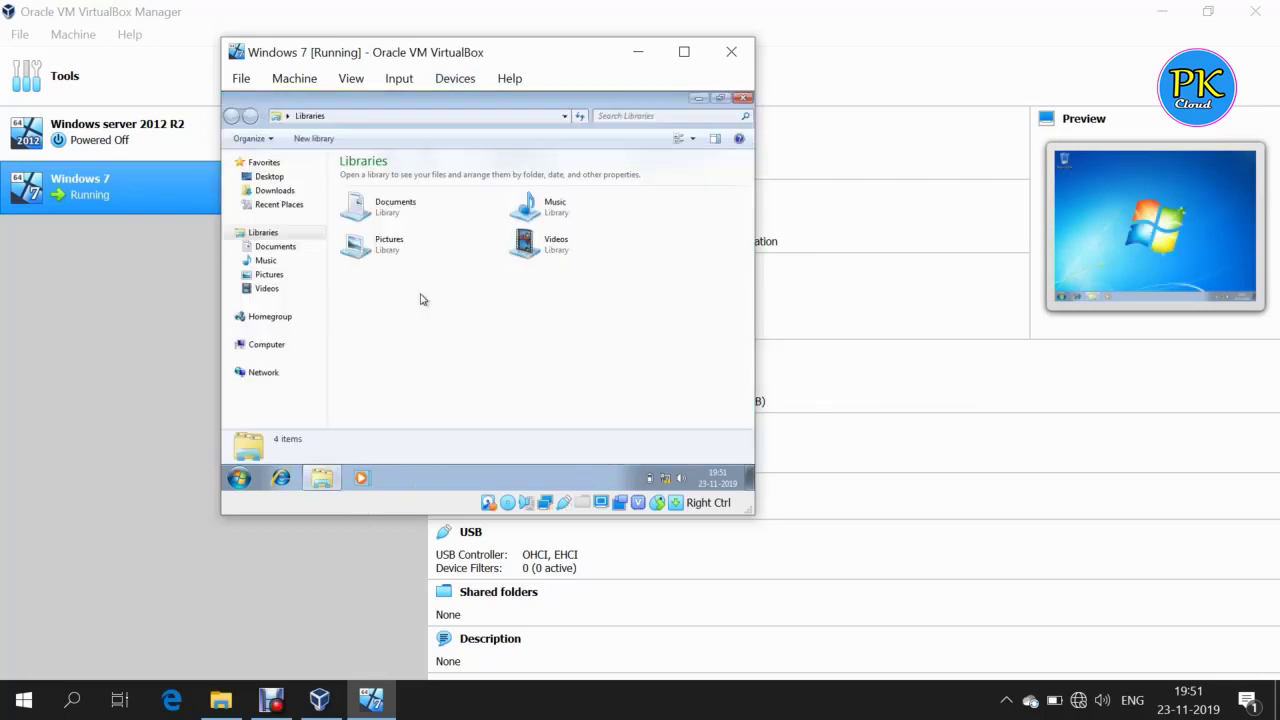
click(262, 347)
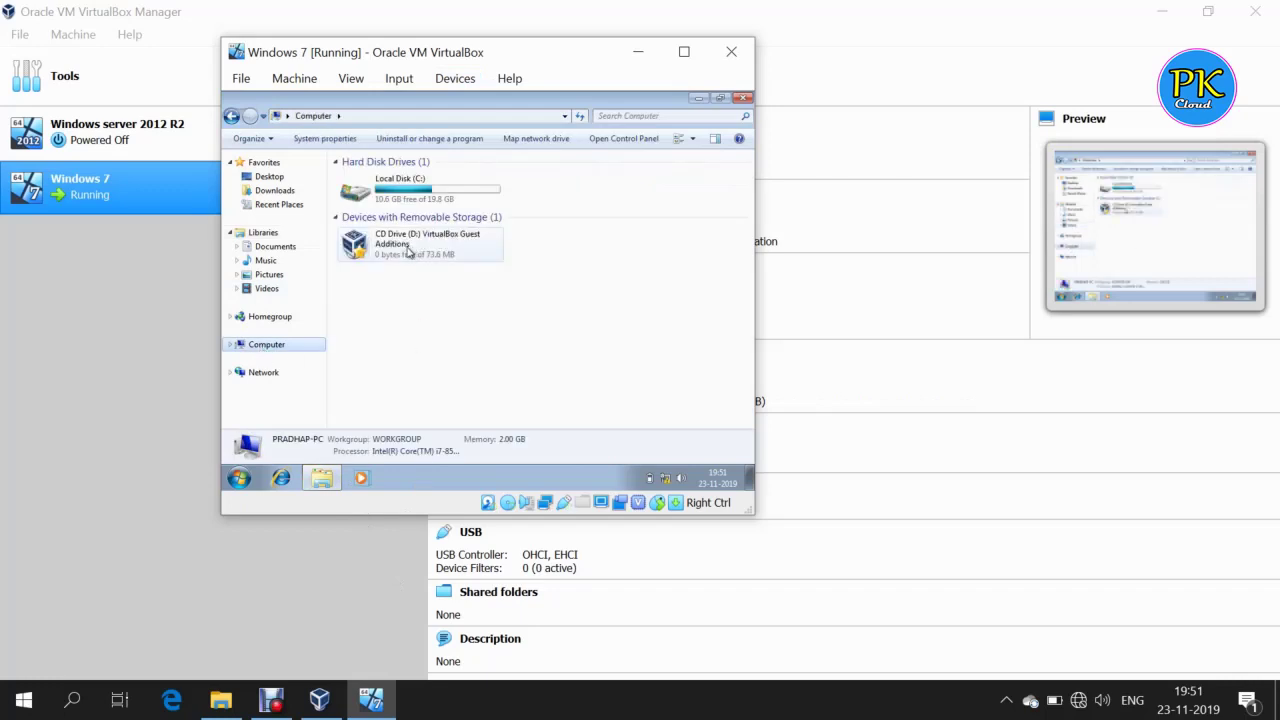
Eject the VirtualBox Guest Additions disc from the guest's CD Drive (D:).
click(441, 253)
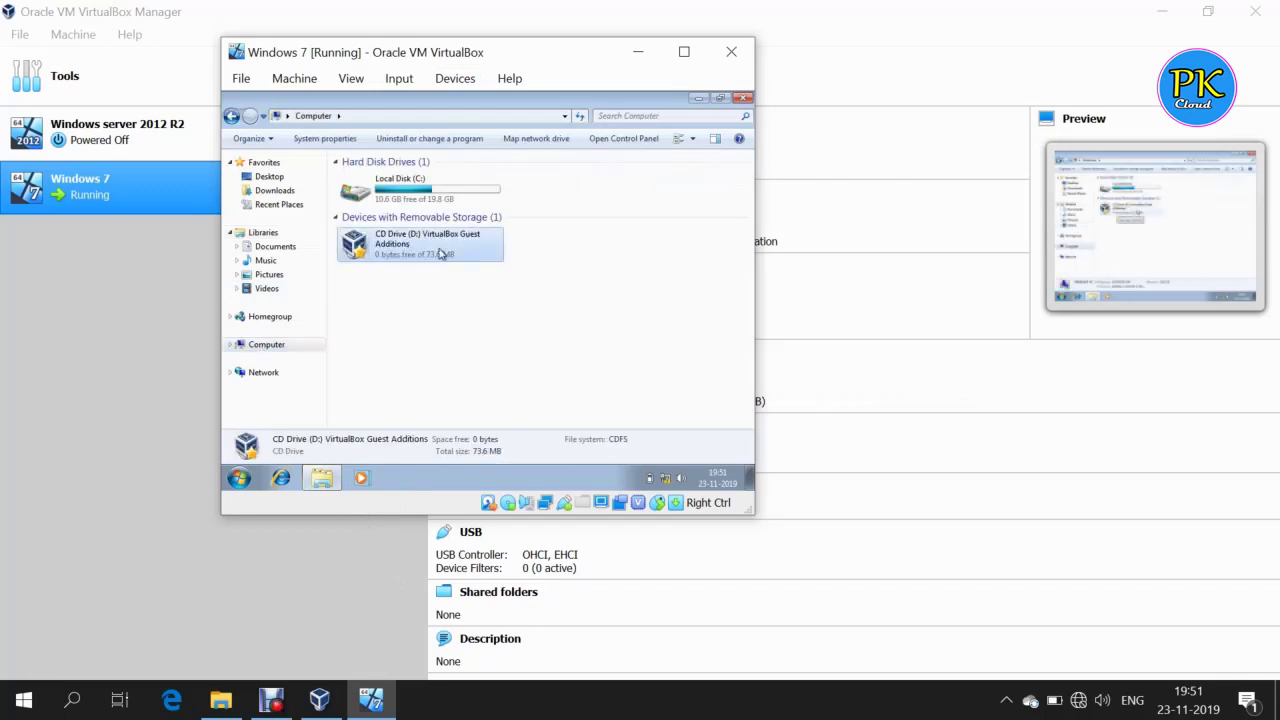
right_click(441, 253)
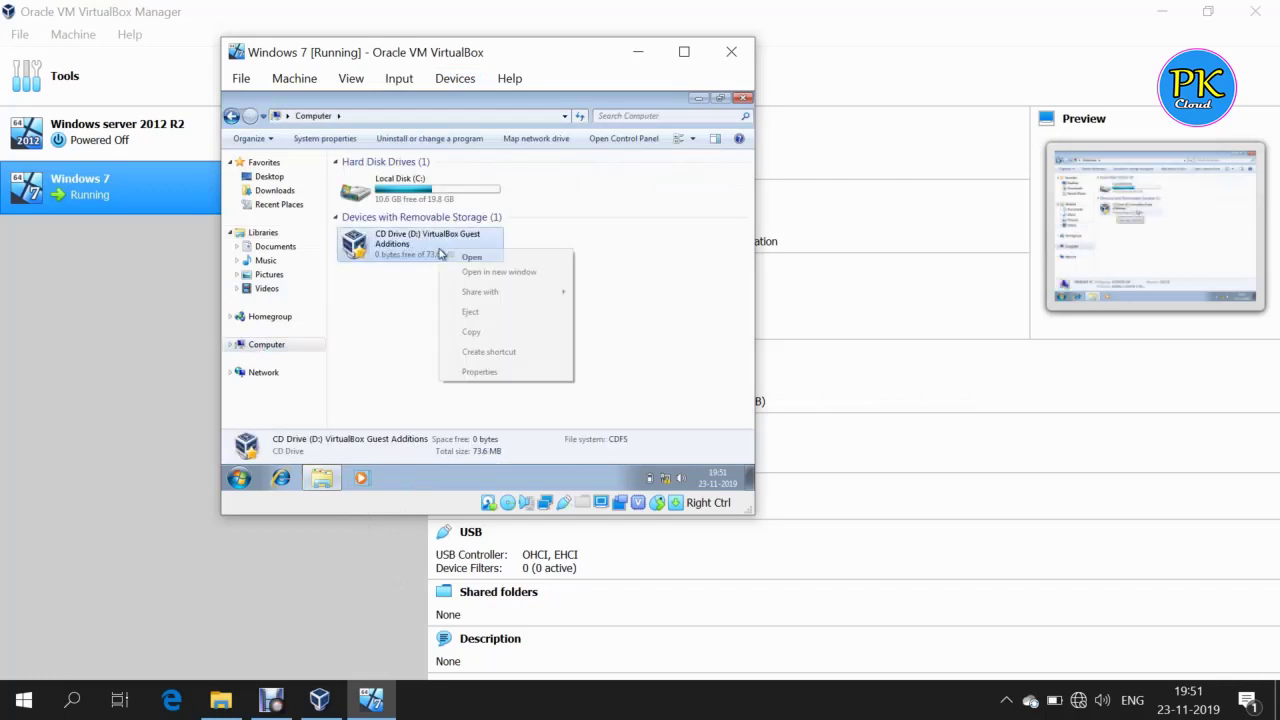
click(495, 313)
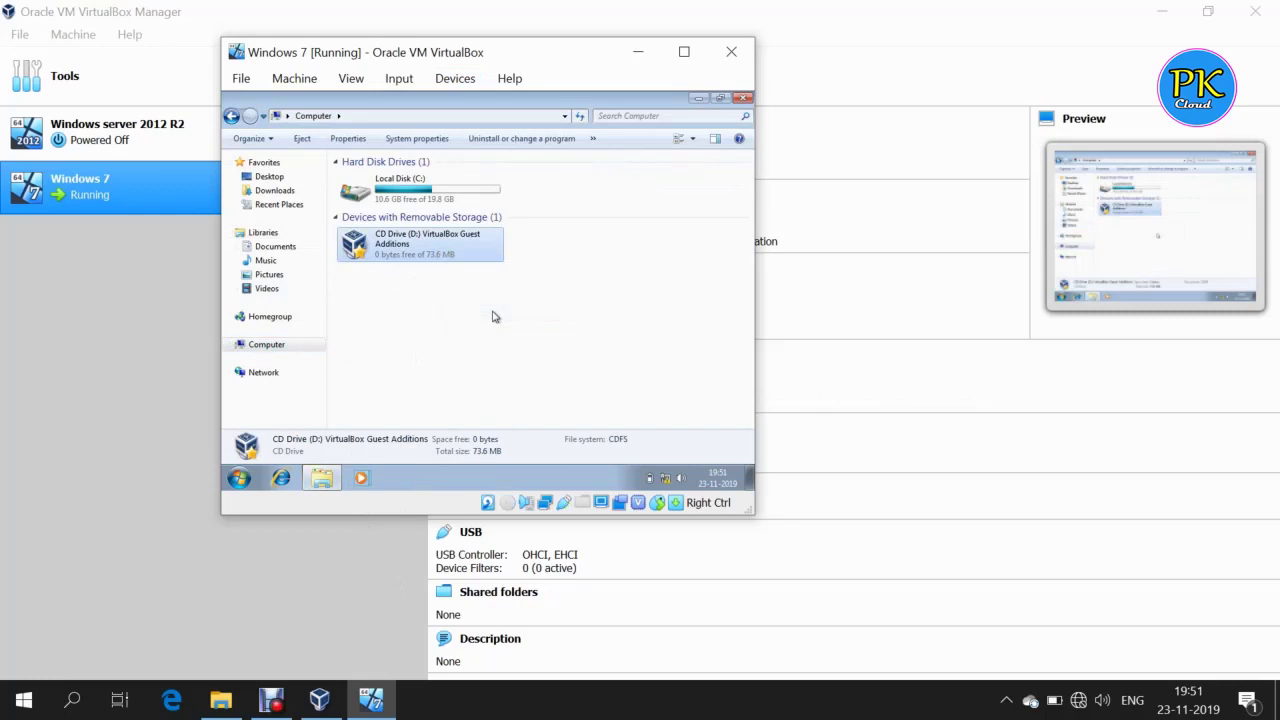
Refresh the guest's Computer view and insert the Guest Additions CD image into the virtual machine again.
click(578, 117)
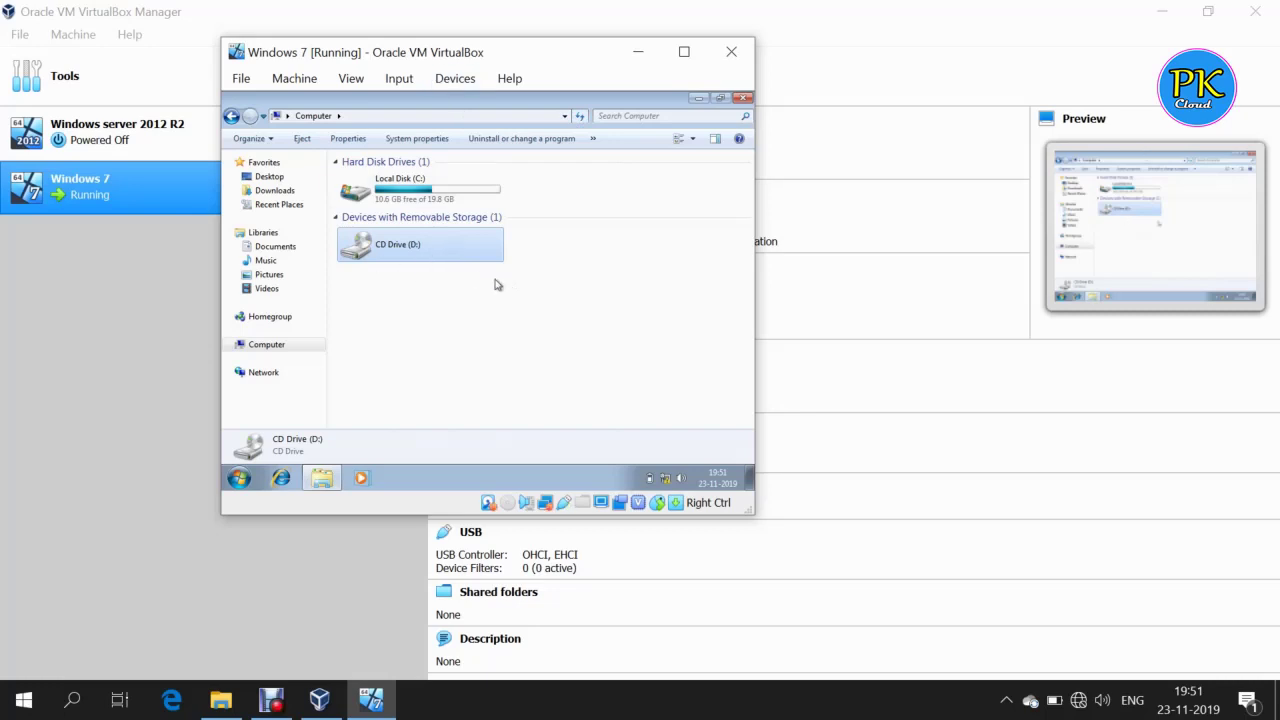
click(459, 80)
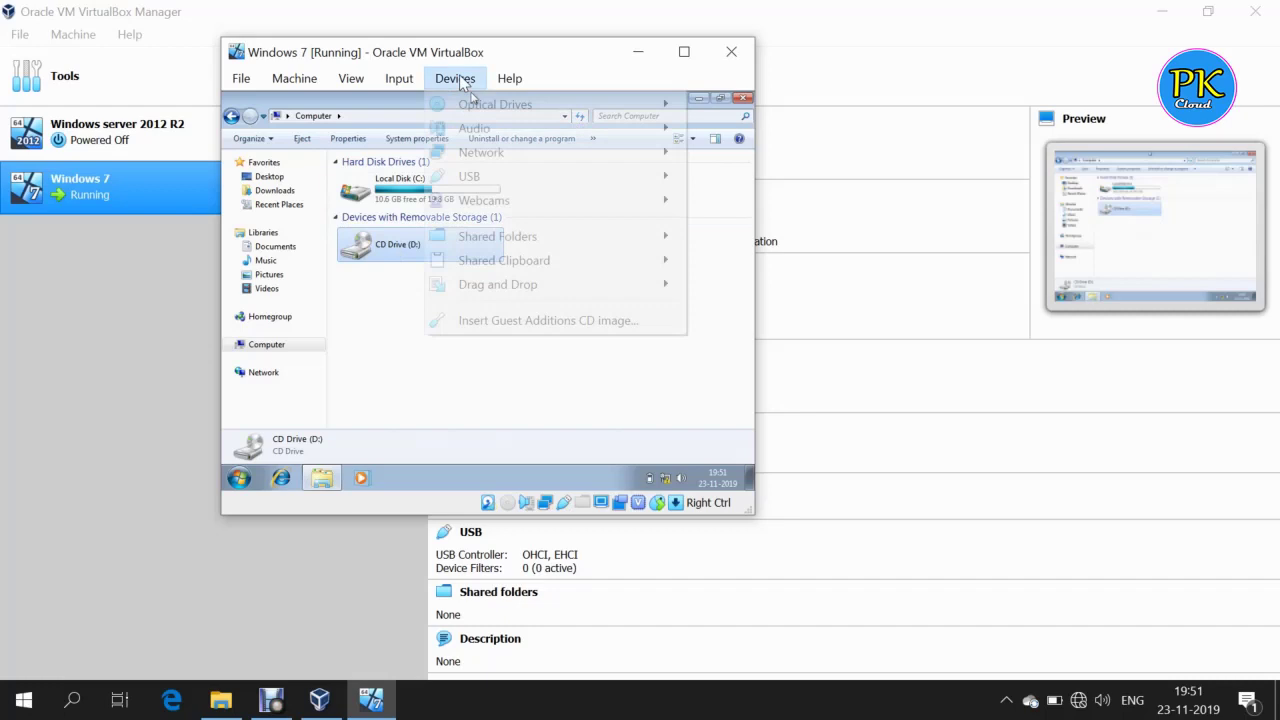
click(516, 321)
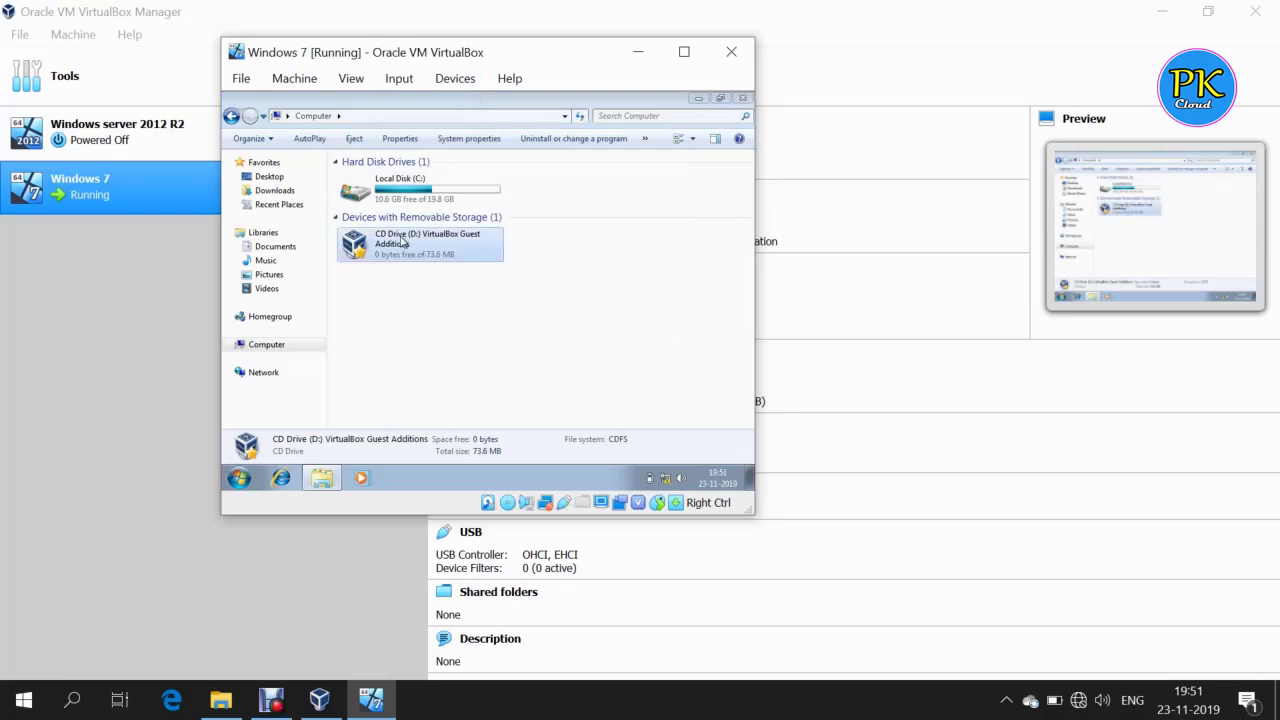
Run the Guest Additions 6.0.12 installer from CD Drive (D:), allow it to make changes, and install with the default folder and components.
double_click(403, 243)
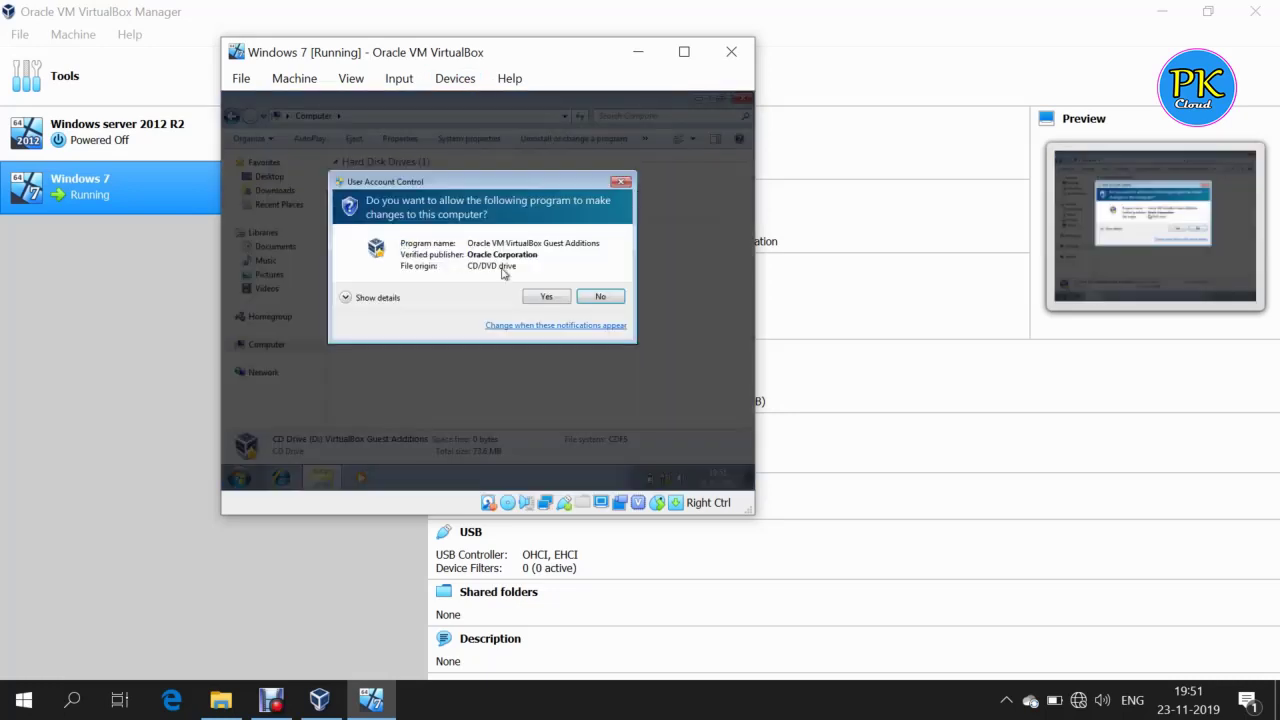
click(553, 298)
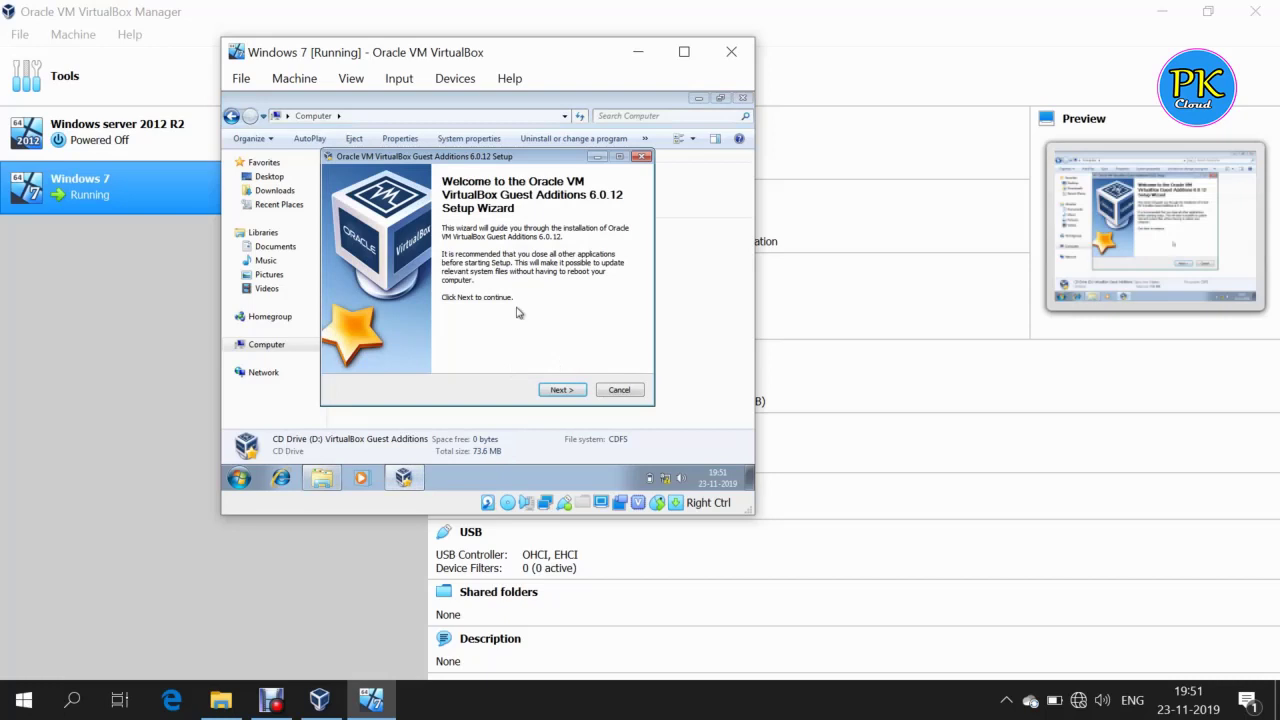
click(564, 394)
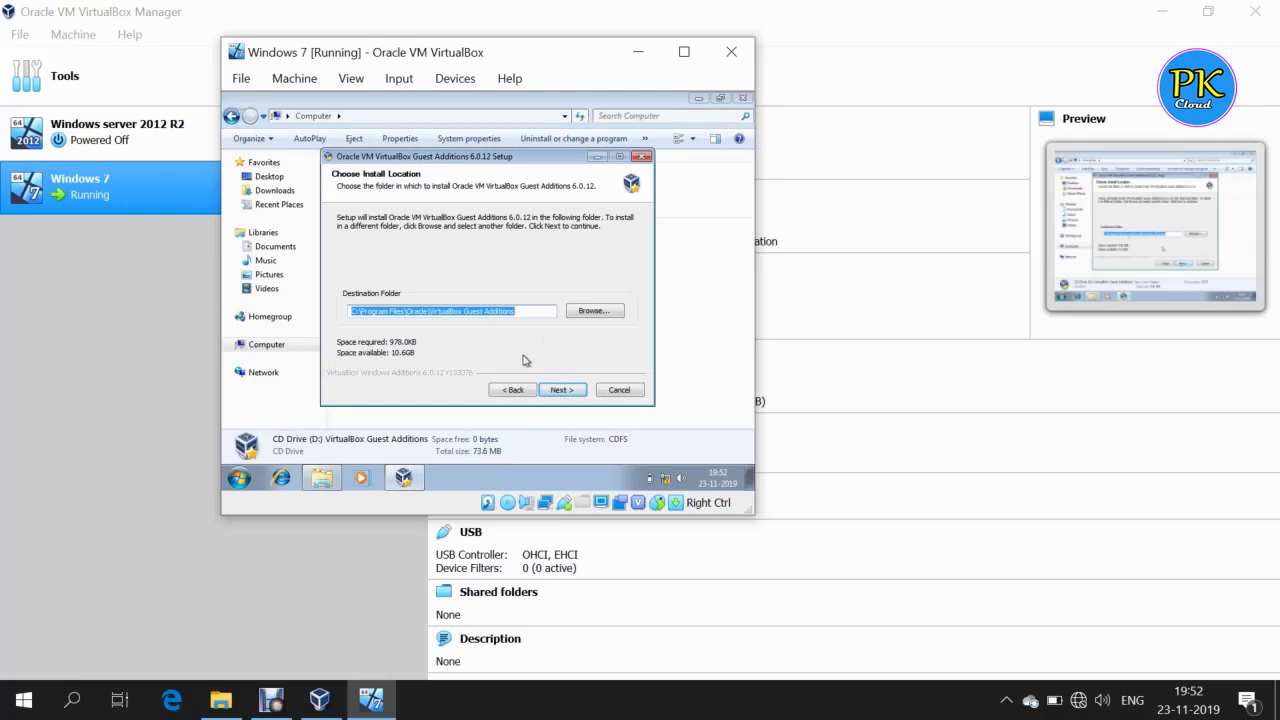
click(564, 390)
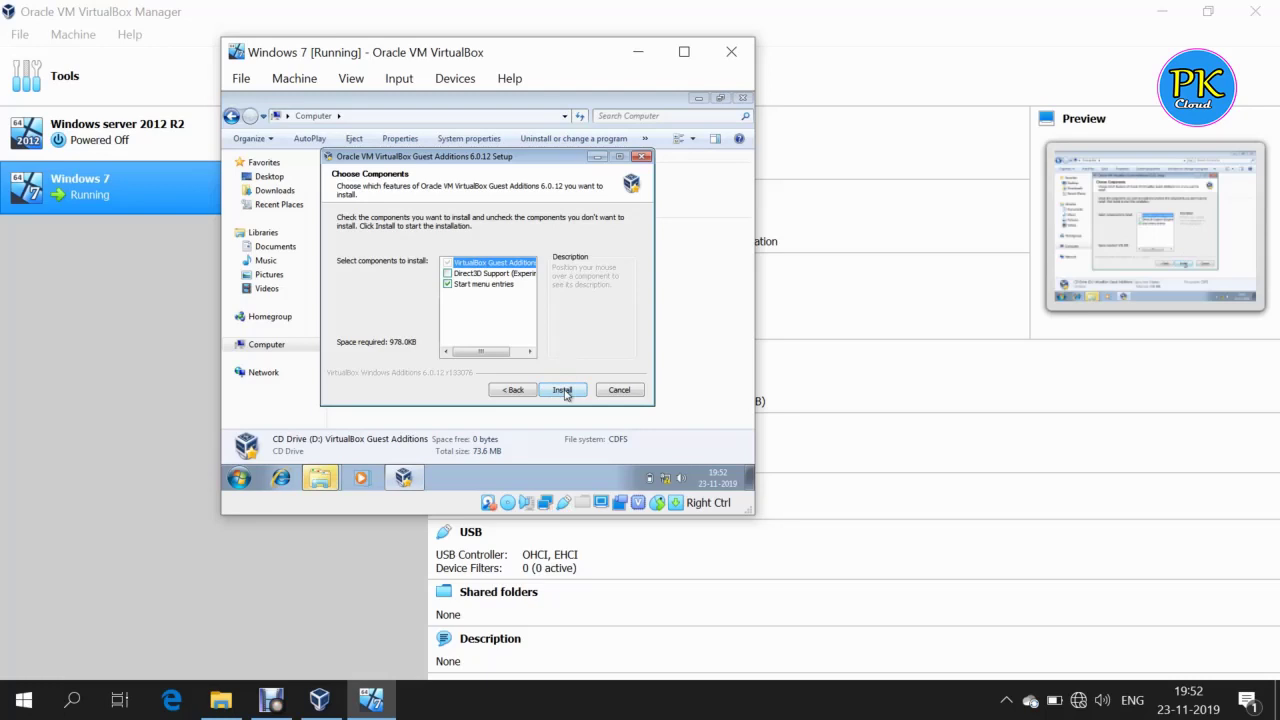
click(562, 390)
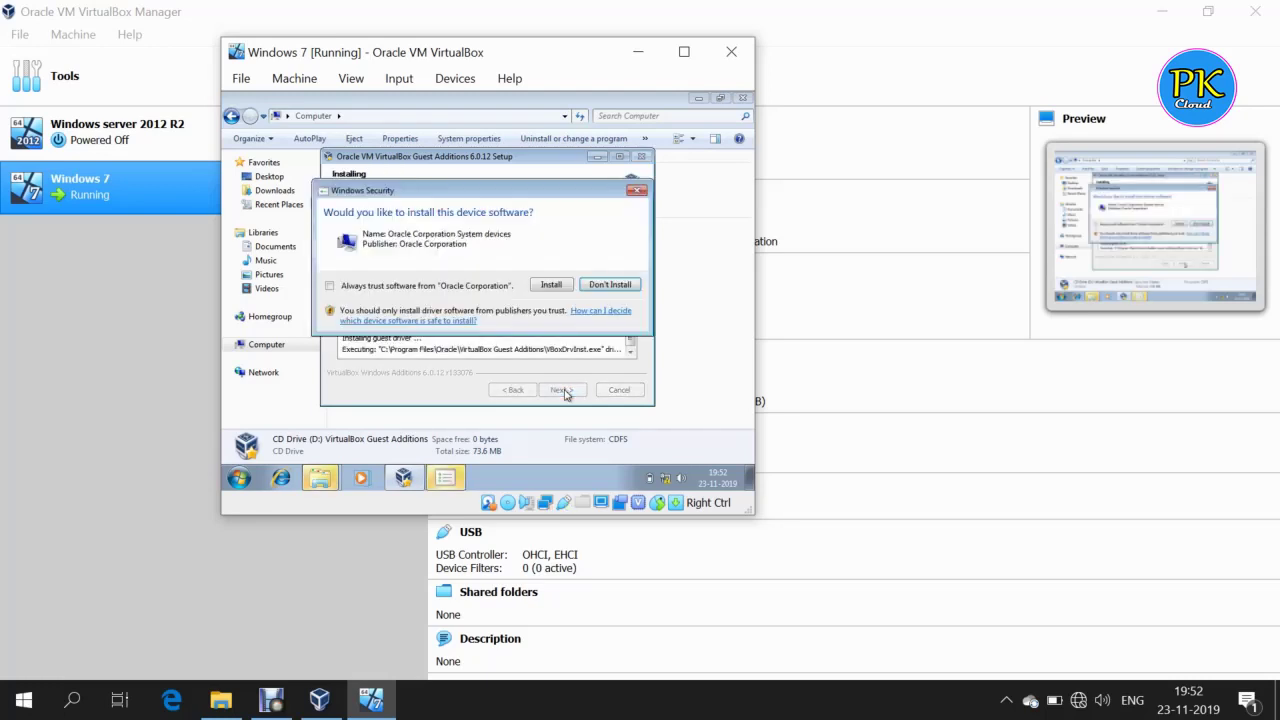
Approve the Oracle Corporation system device and display adapter drivers, and finish the Guest Additions setup with Reboot now.
click(551, 285)
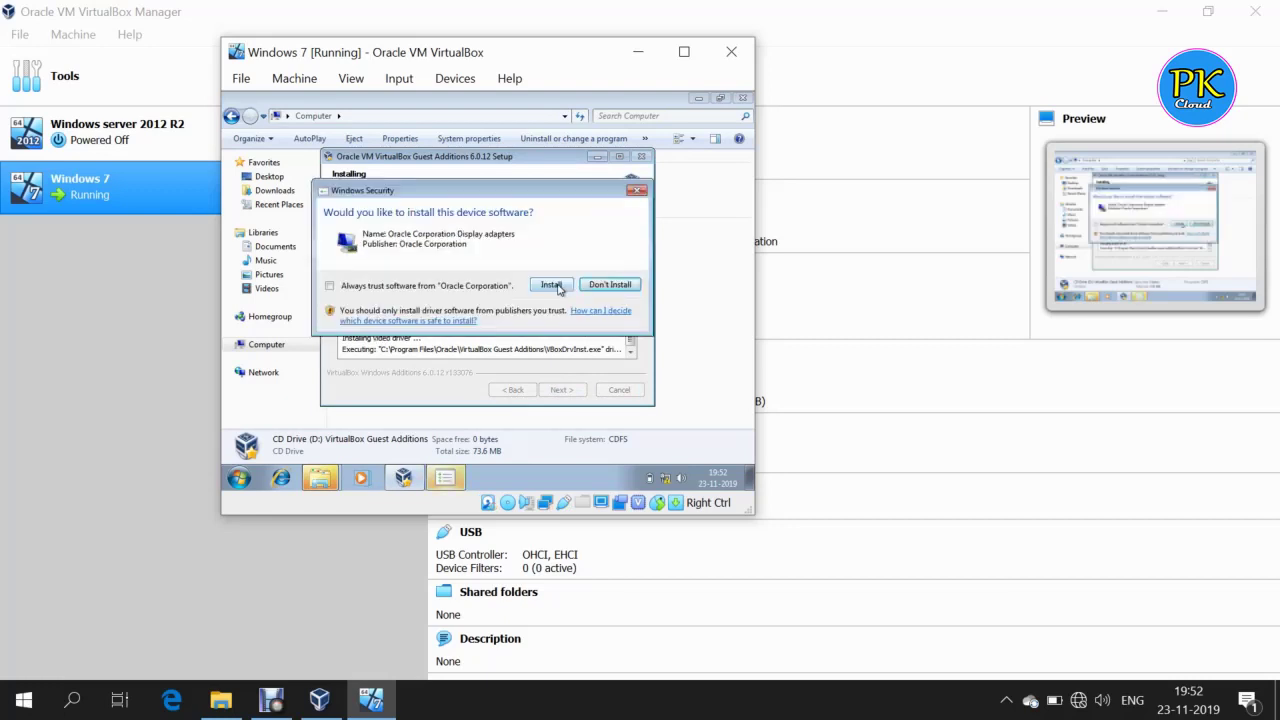
click(553, 285)
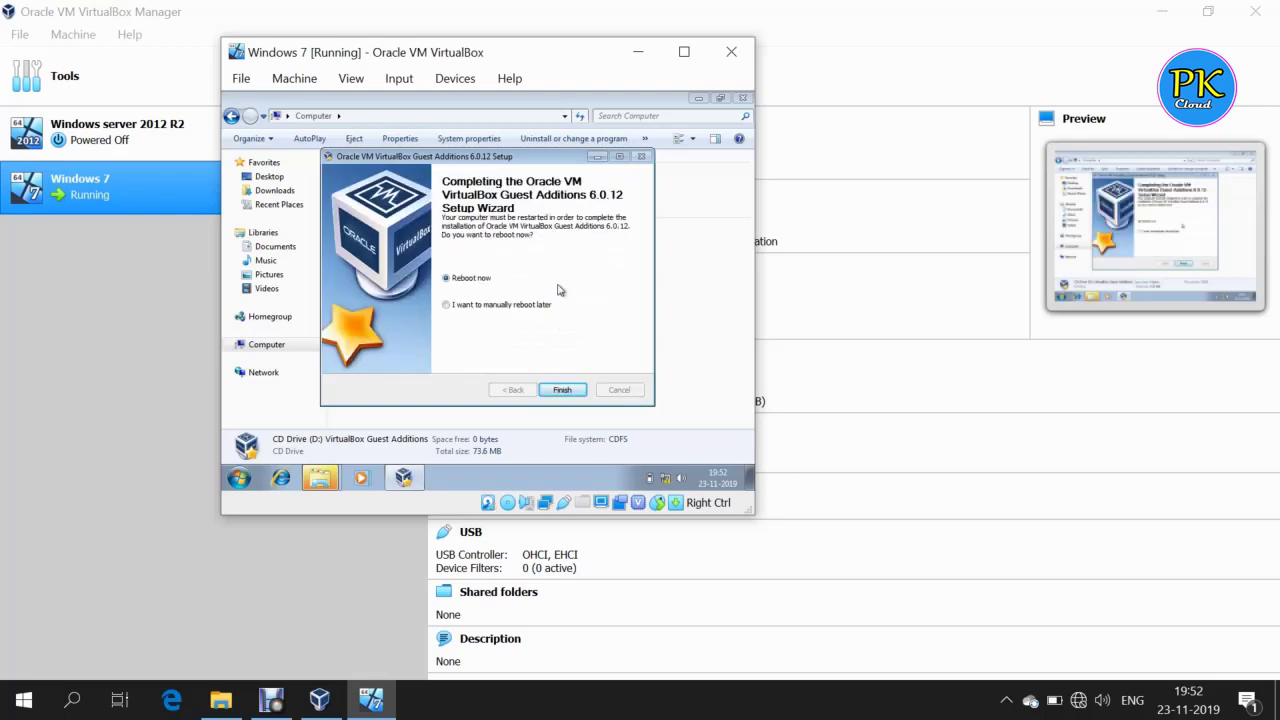
click(561, 390)
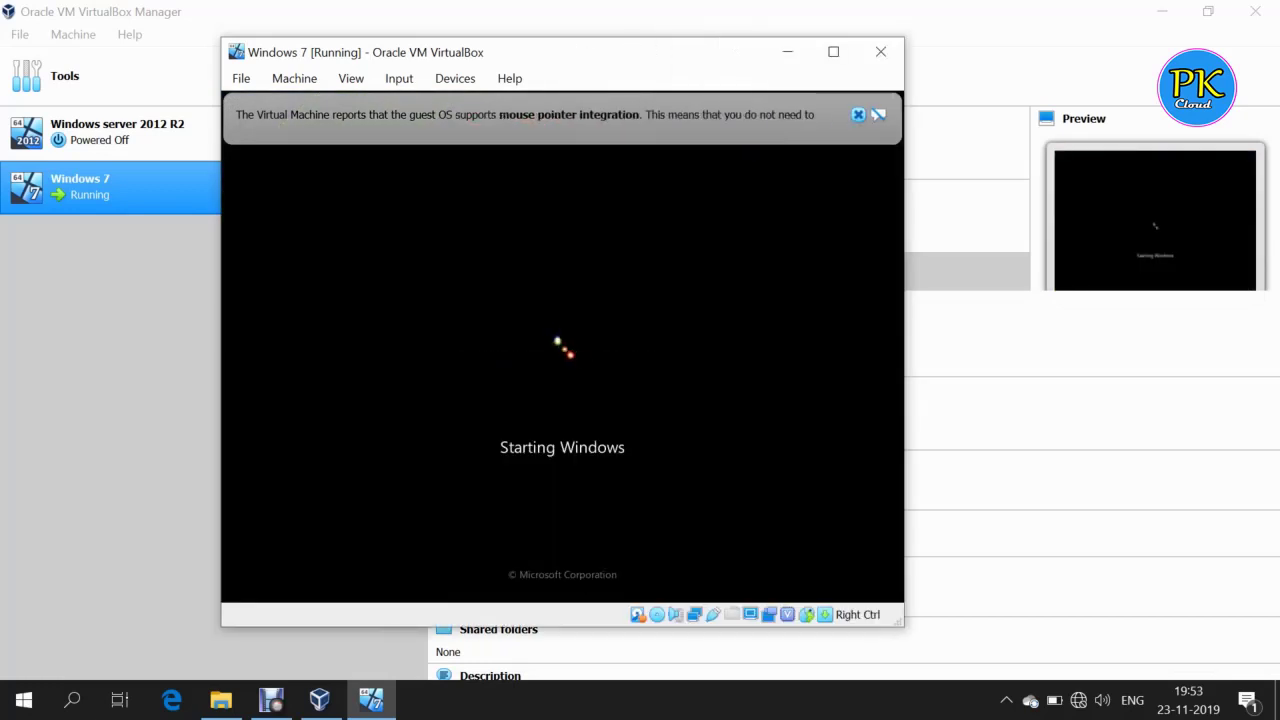
Dismiss the mouse pointer integration notice and sign in to the restarted Windows 7 guest with the account password.
click(858, 115)
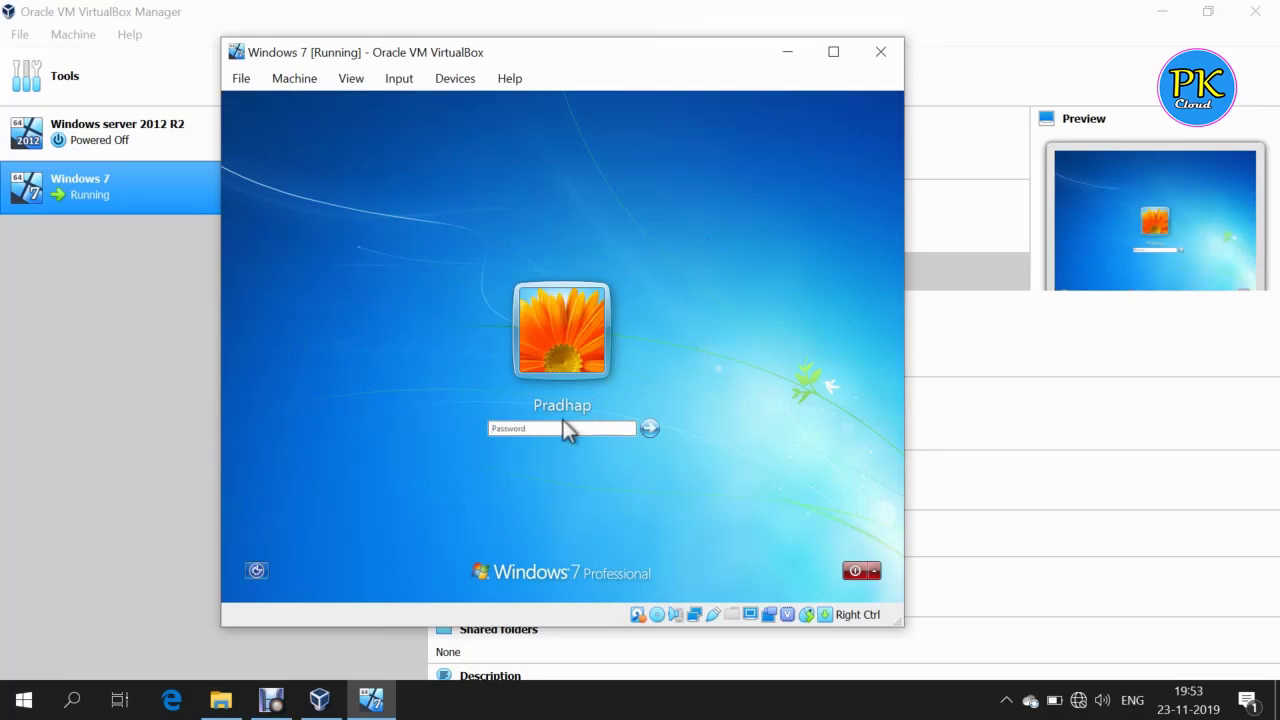
click(548, 429)
text(•••••••••)
key(Return)
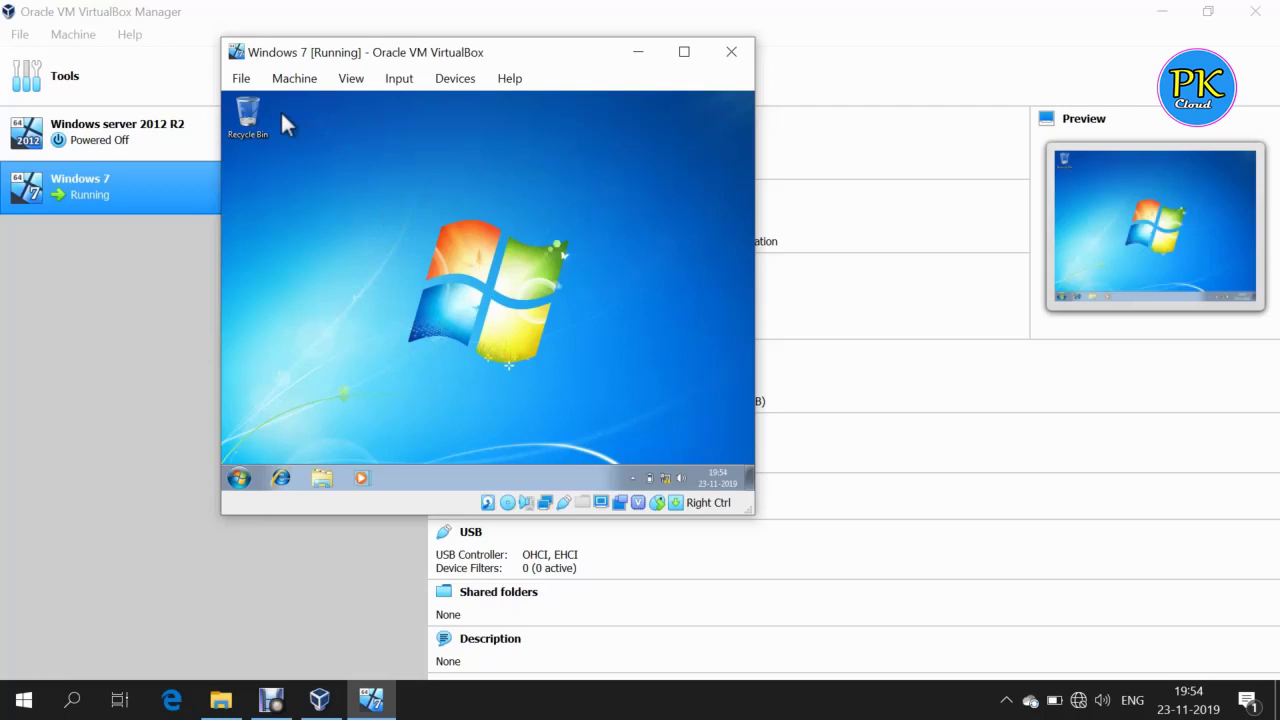
click(245, 80)
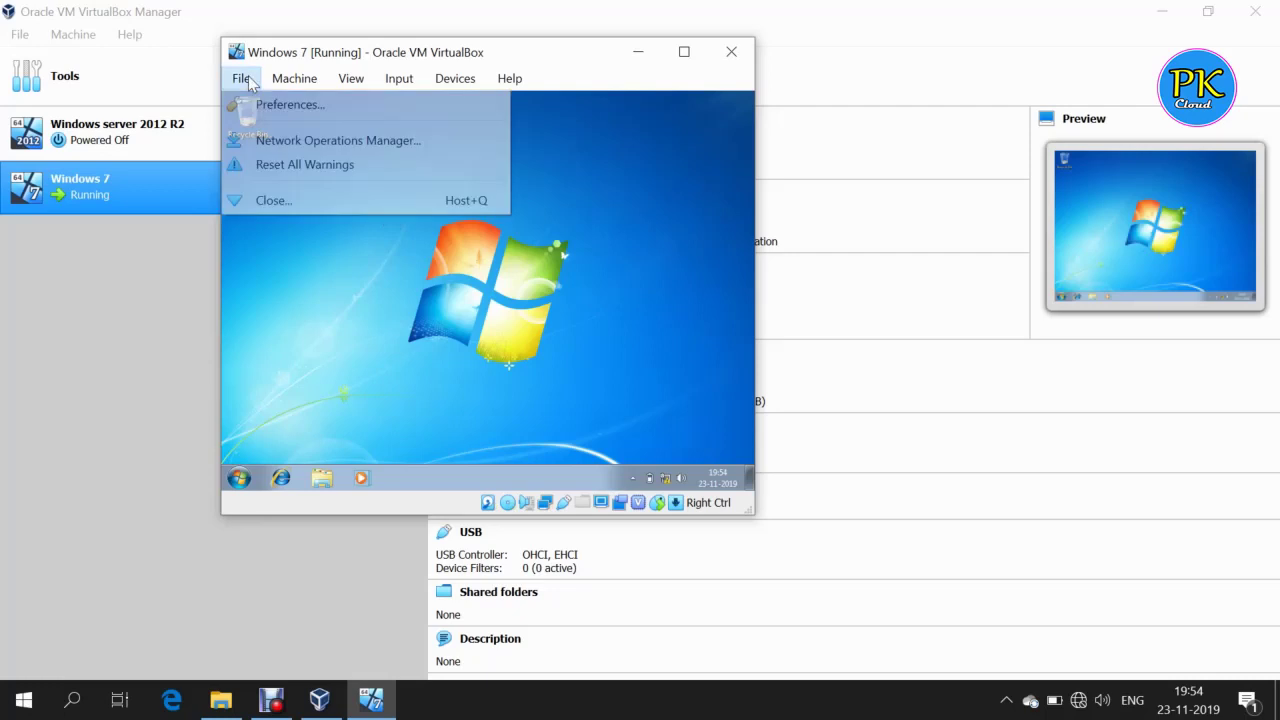
click(383, 358)
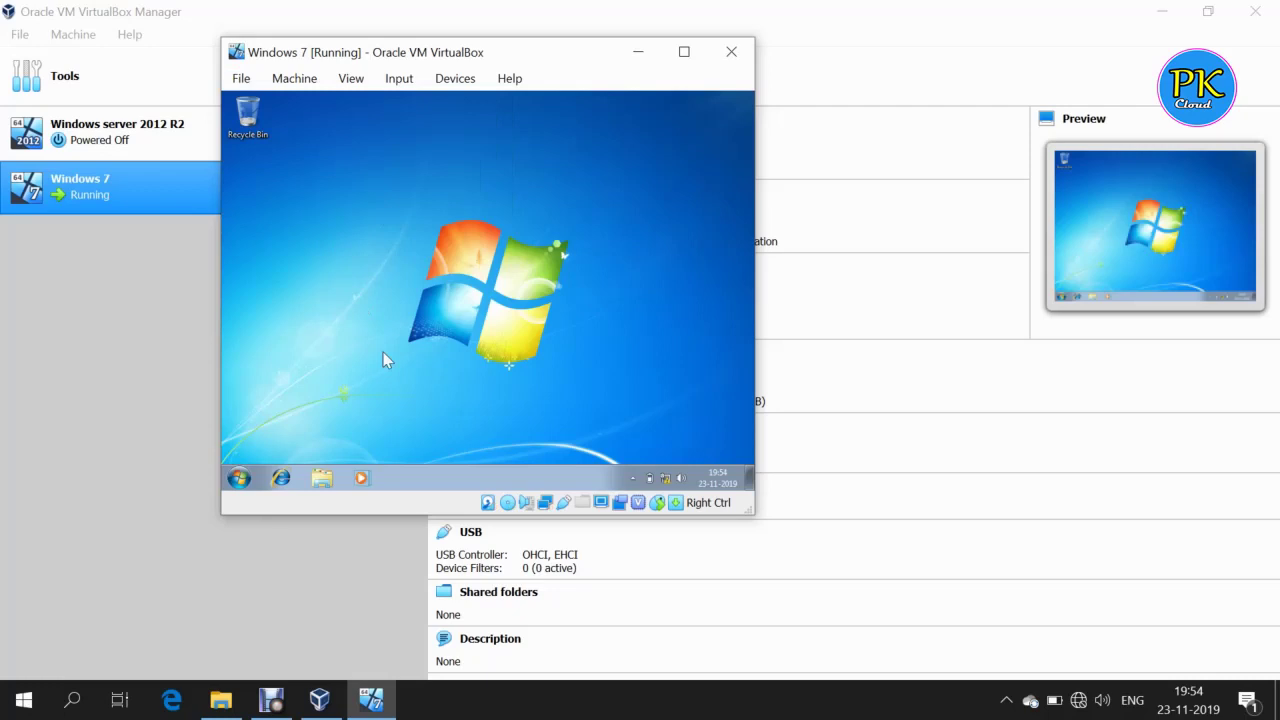
click(241, 79)
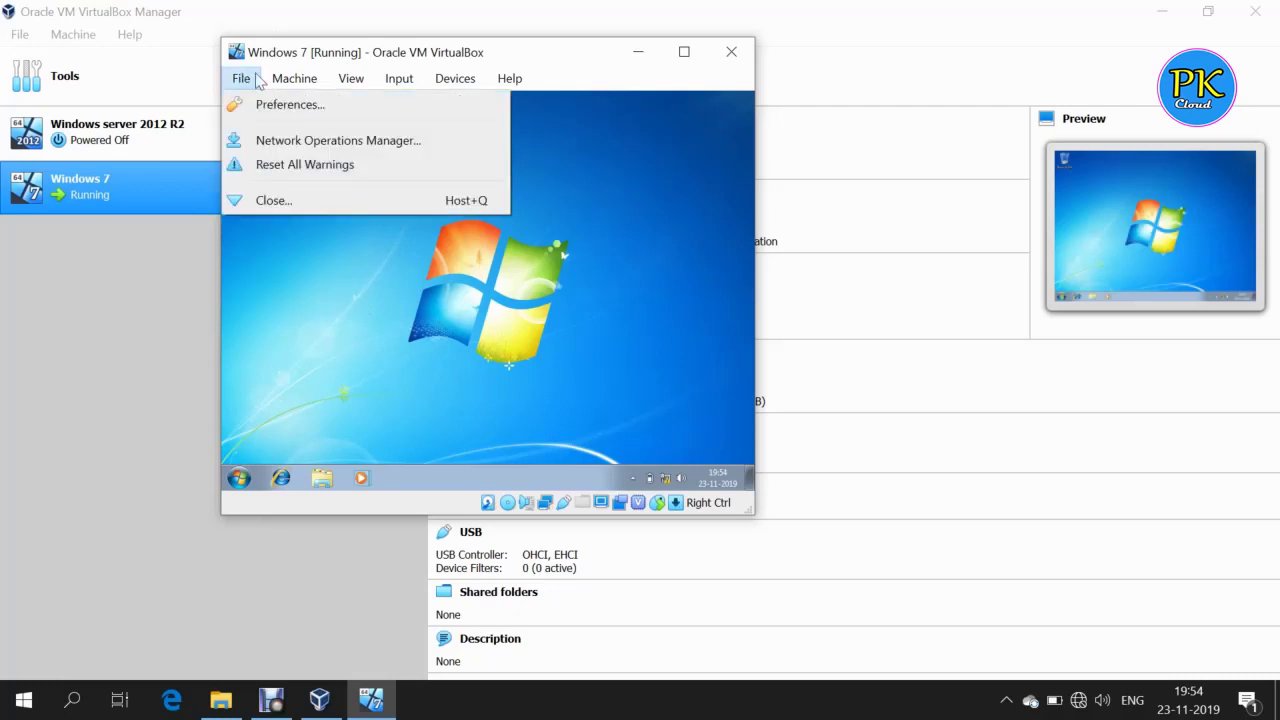
mouse_move(299, 78)
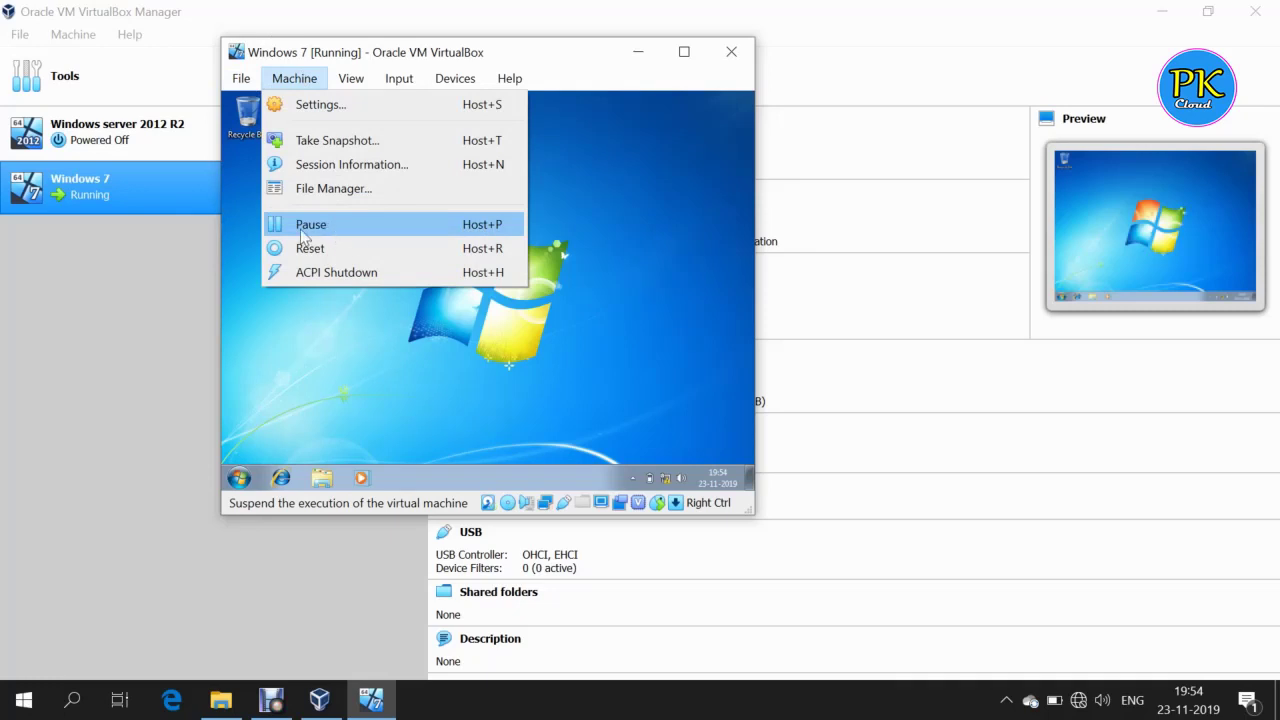
click(353, 365)
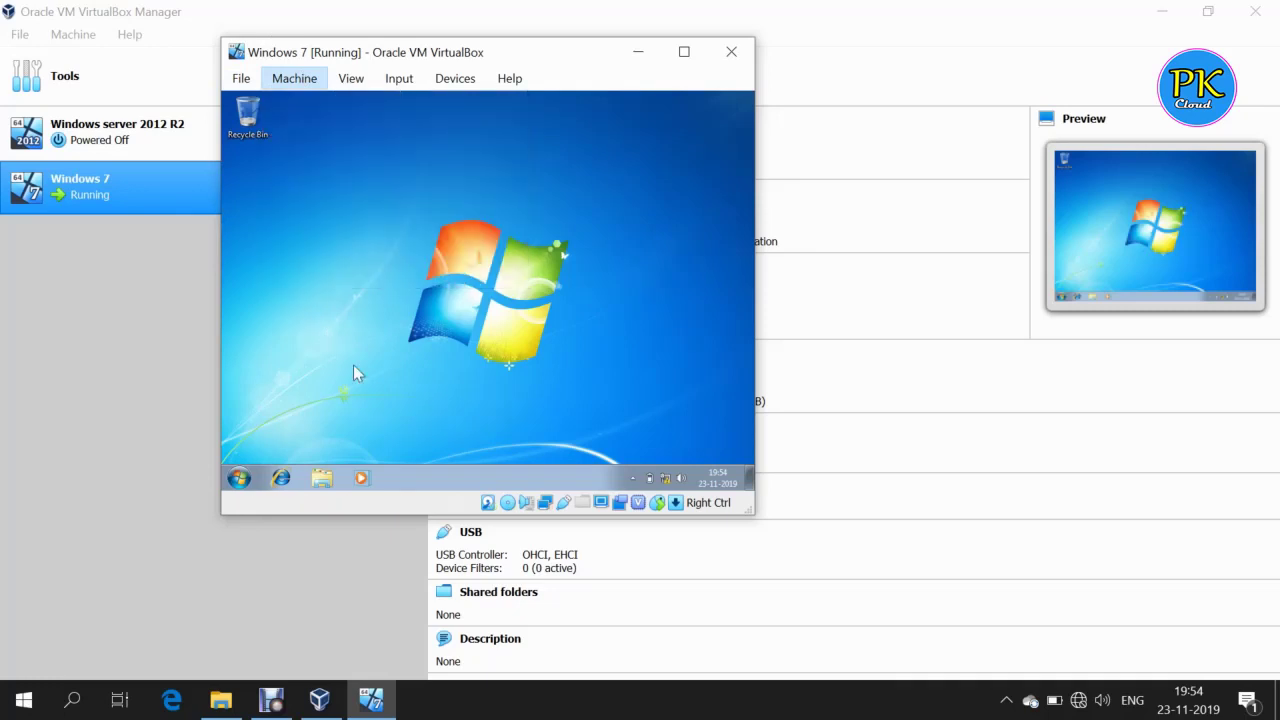